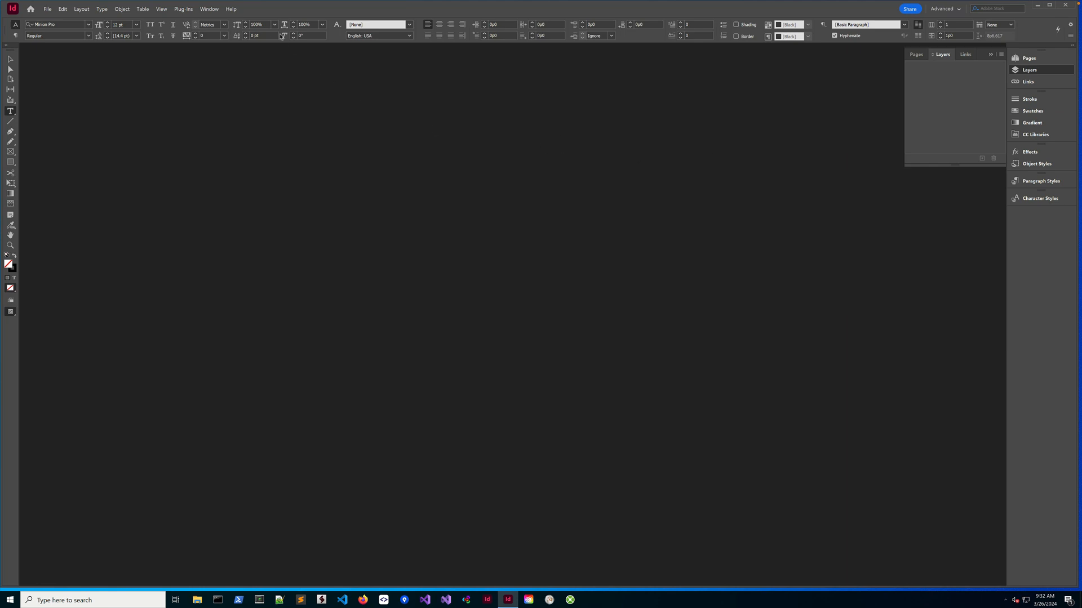
Show the list of installed scripts and place it over the empty workspace.
left_click(214, 12)
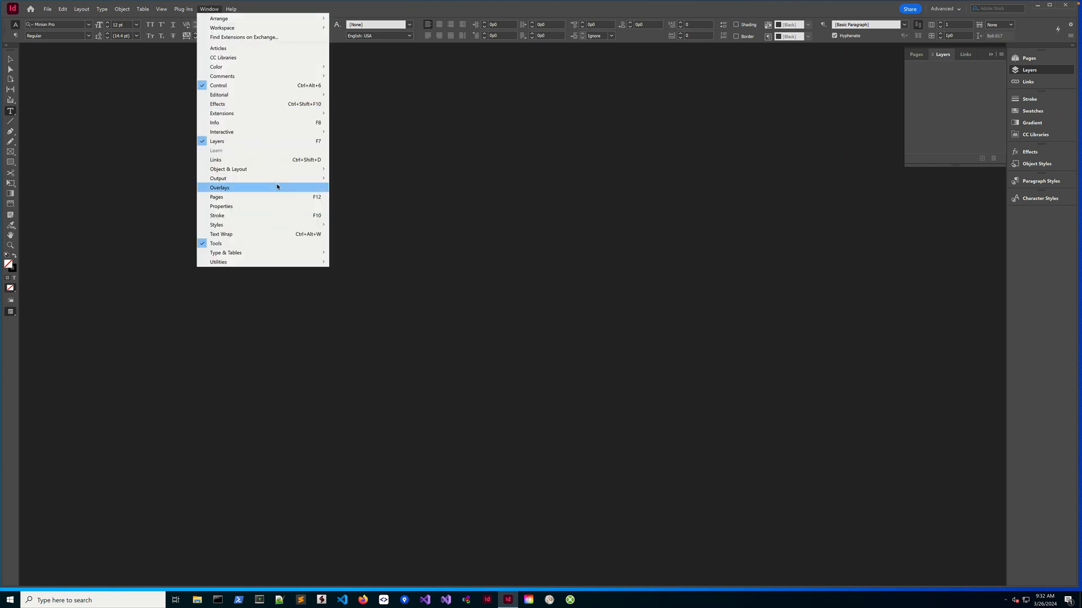
mouse_move(267, 263)
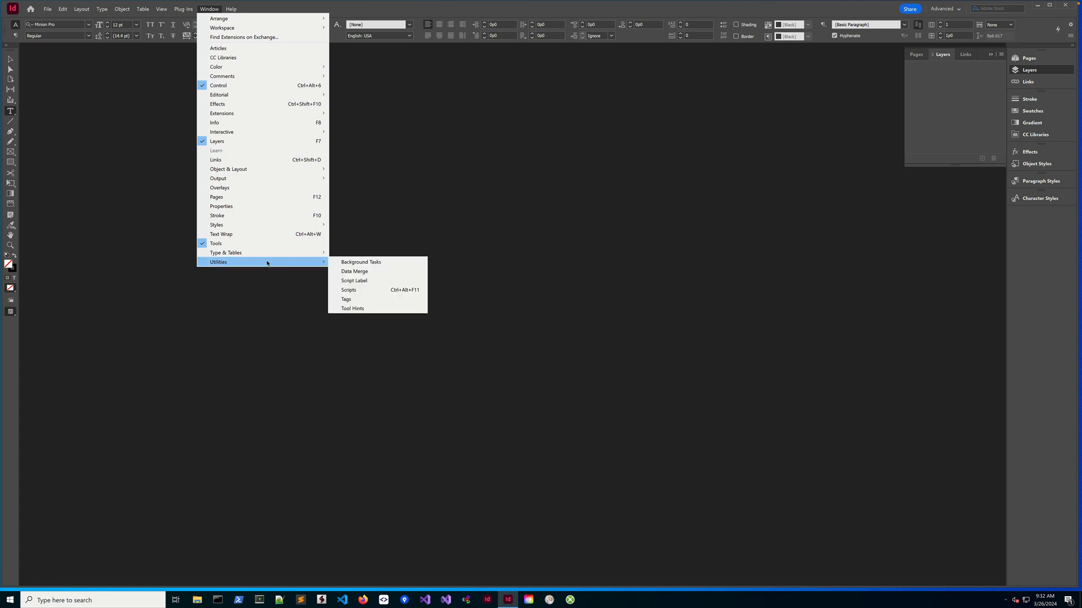
left_click(387, 293)
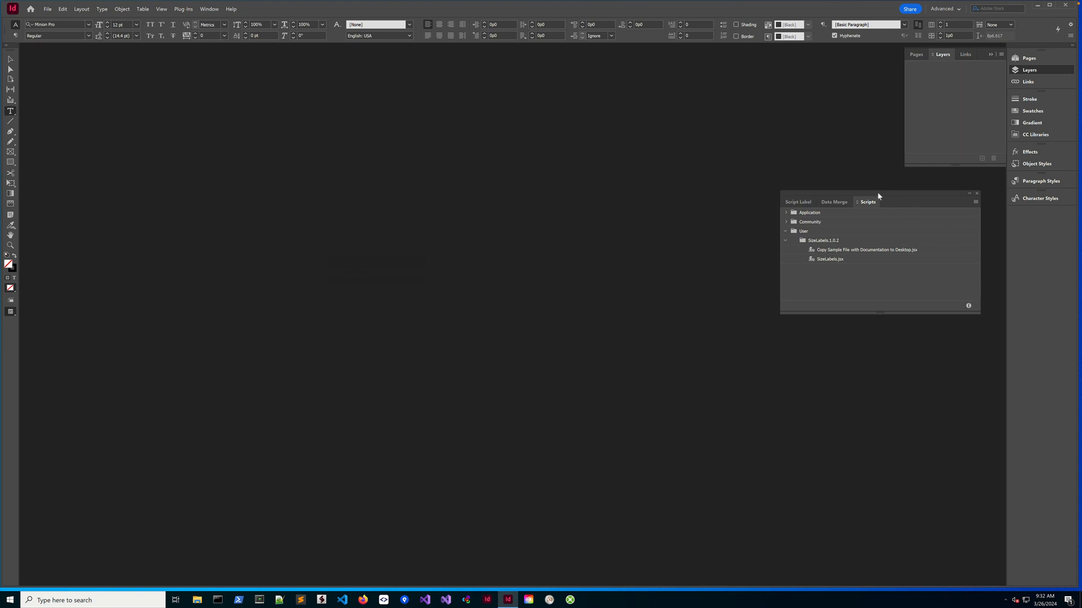
left_click_drag(877, 191, 826, 205)
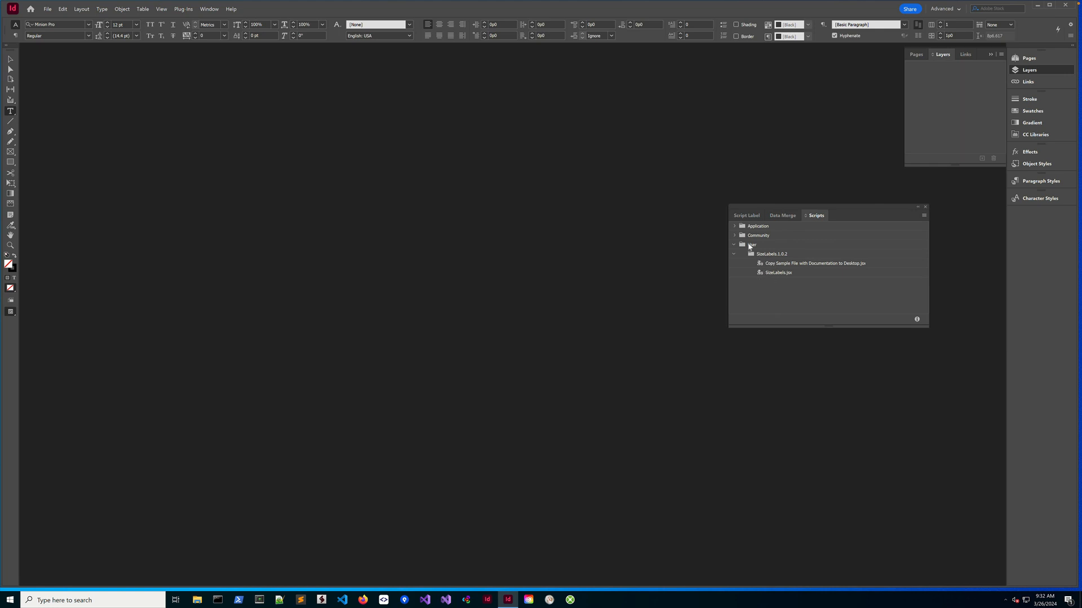
Run the script "Copy Sample File with Documentation to Desktop.jsx" to open the SizeLabels sample document, and dismiss its alert.
left_click(781, 263)
double_click(780, 264)
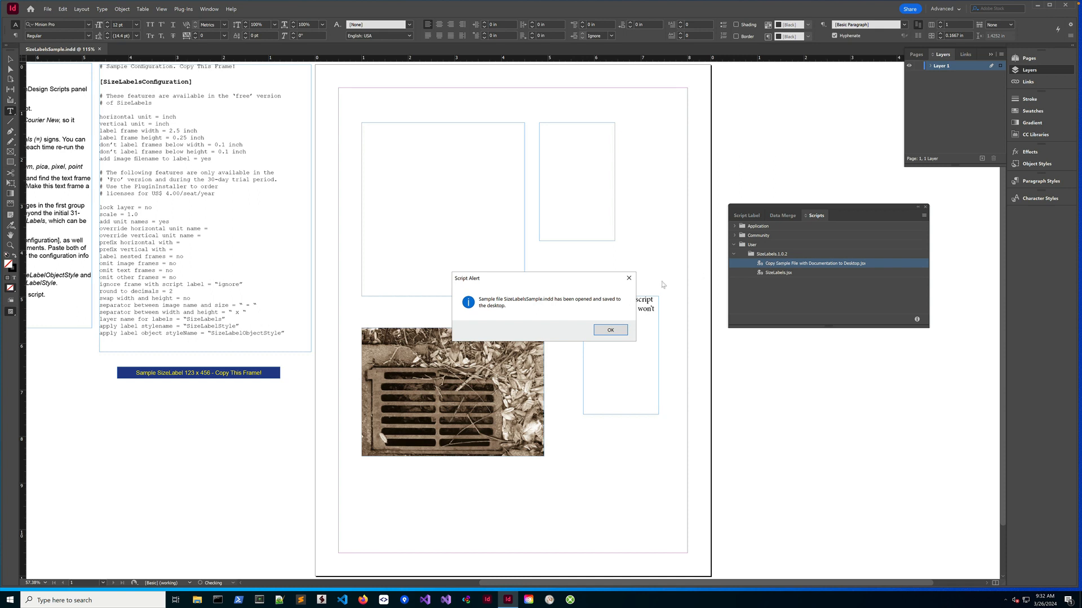
left_click(618, 329)
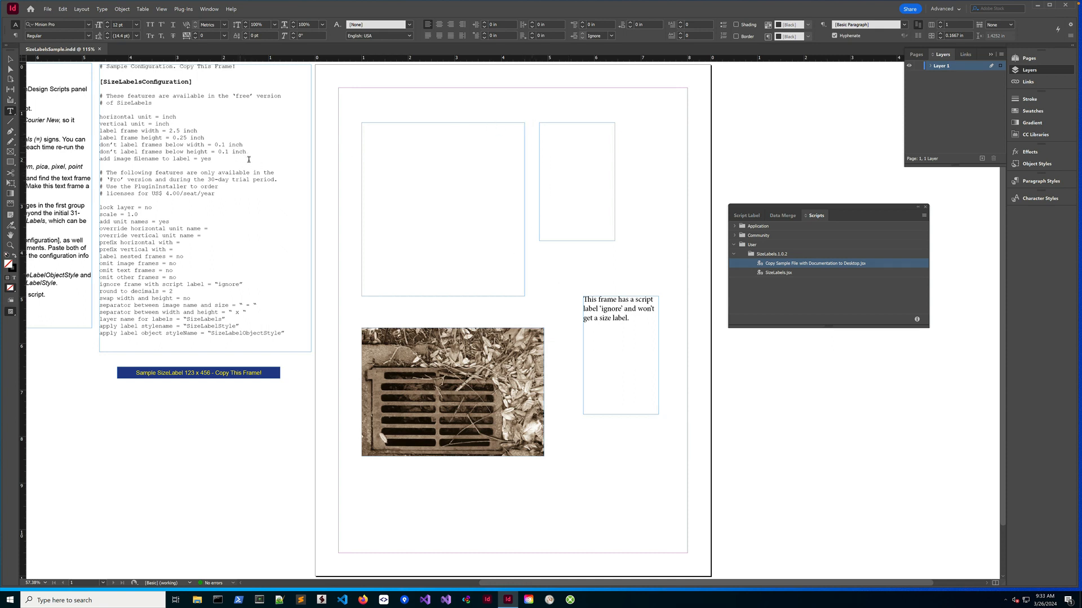
Turn on matching the pasteboard to the theme color and turn it back off.
left_click(162, 9)
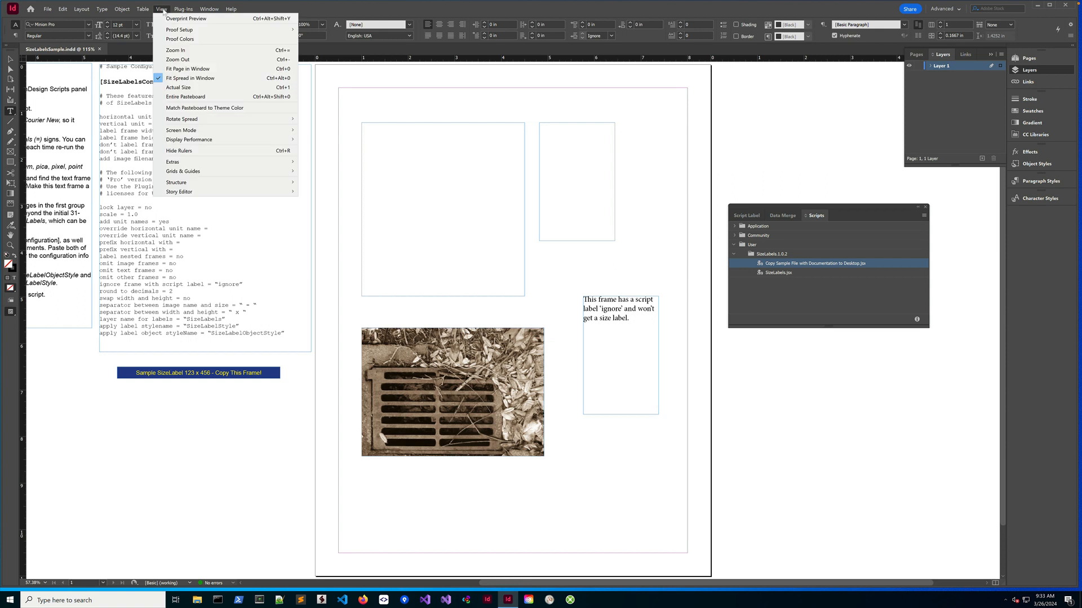
left_click(189, 109)
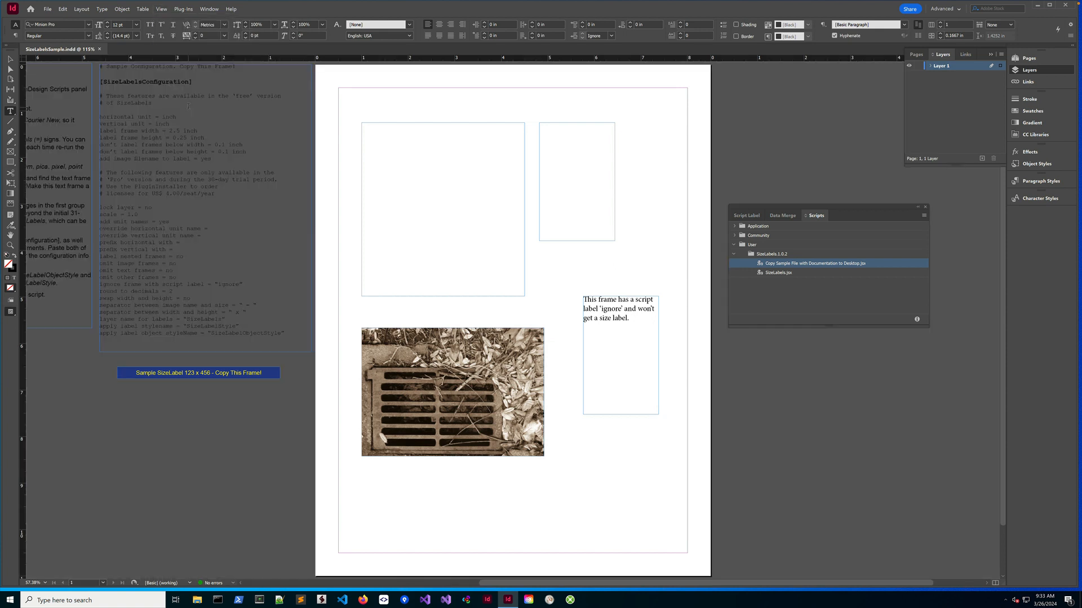
left_click(162, 9)
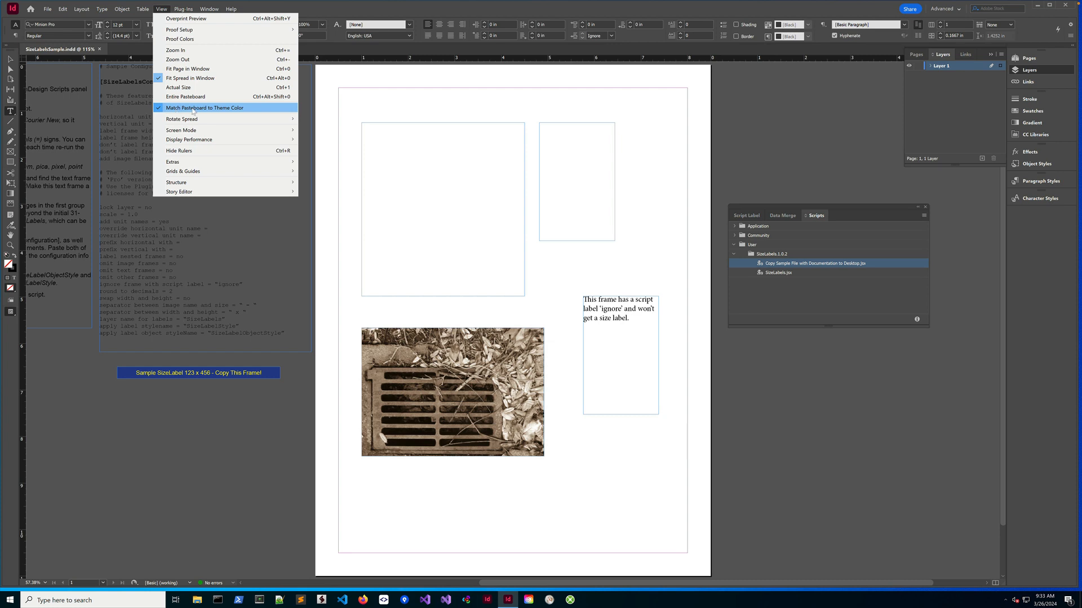
left_click(193, 109)
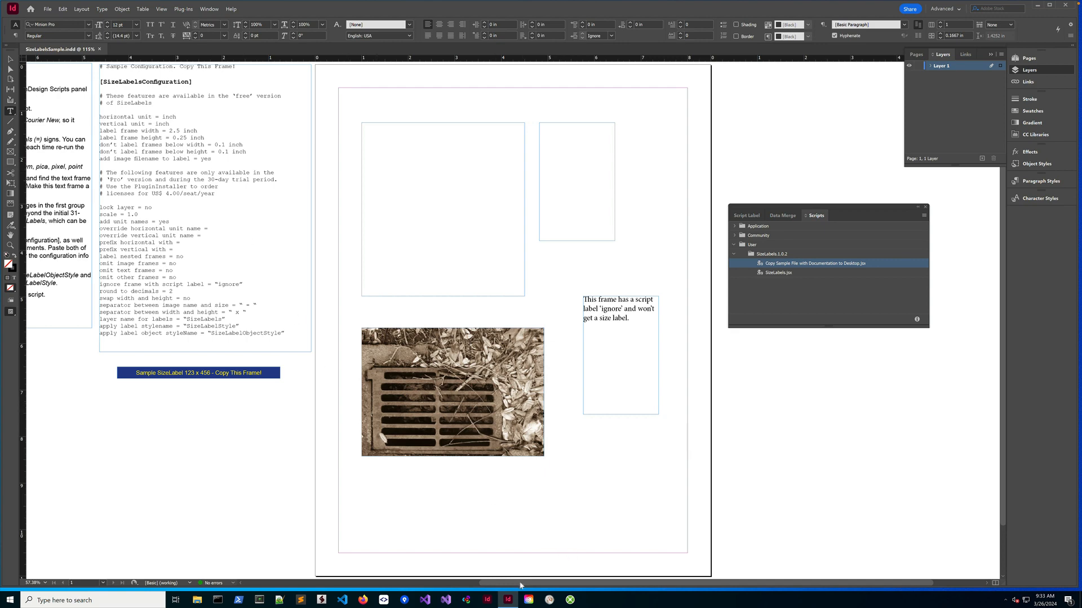
Run SizeLabels.jsx on the sample document to label its frames, accepting both alerts about the Pro features.
left_click_drag(522, 580, 432, 586)
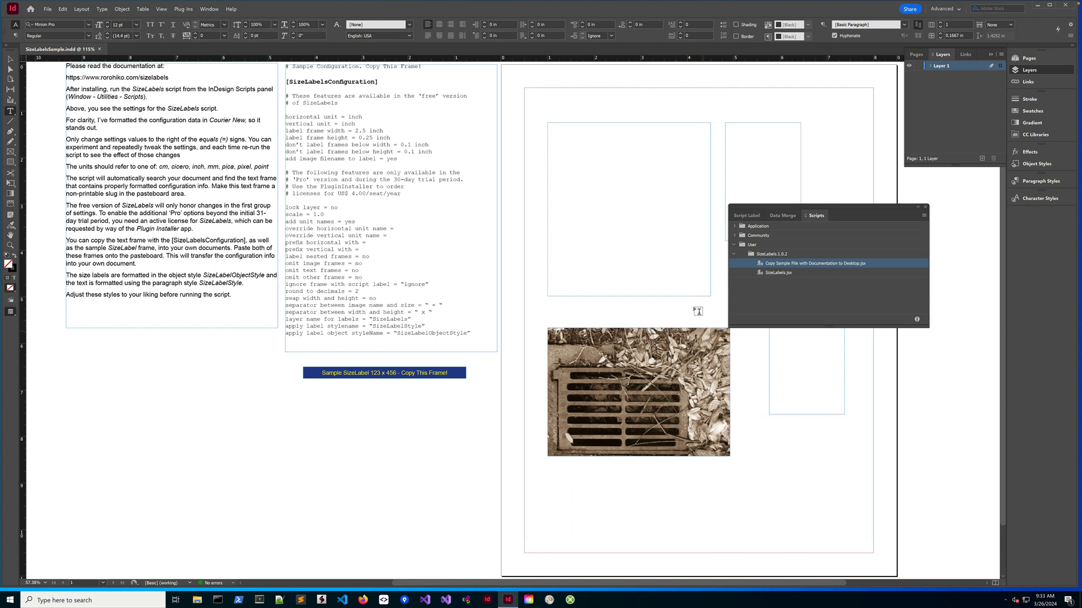
left_click(10, 58)
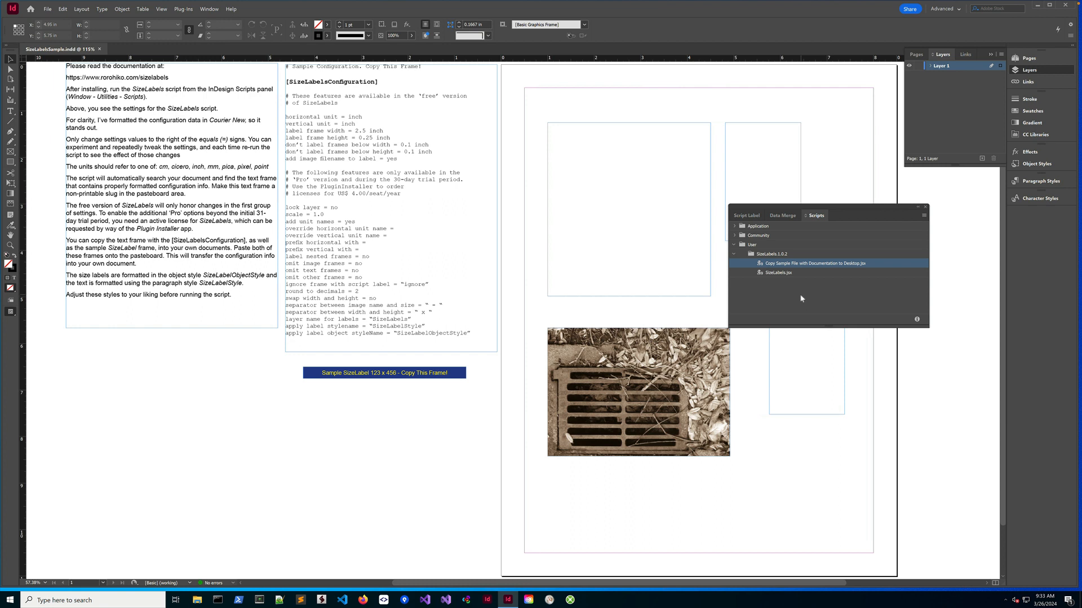
left_click(773, 275)
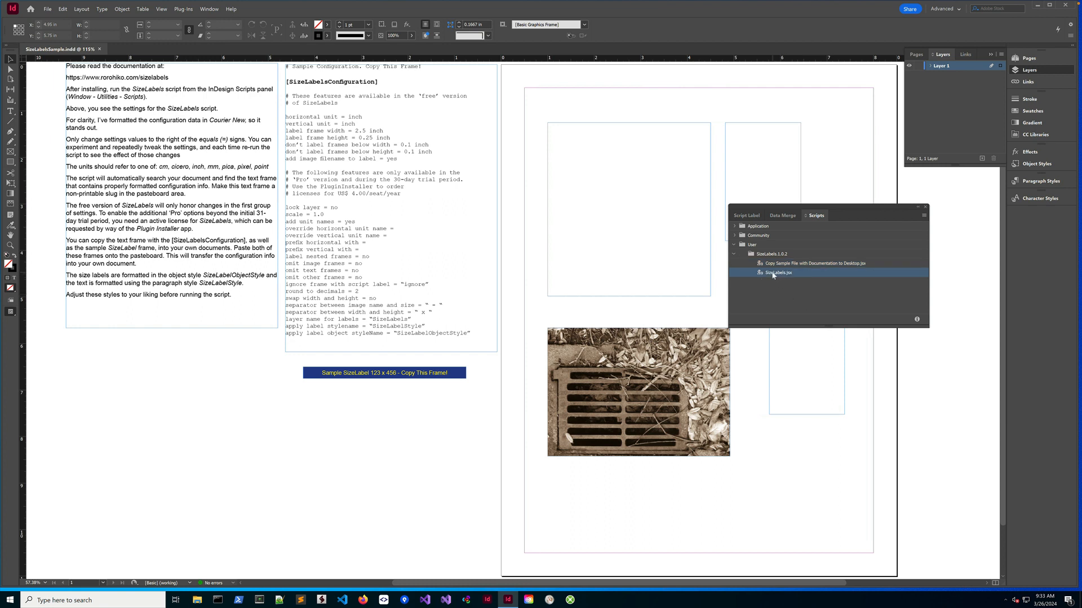
double_click(773, 275)
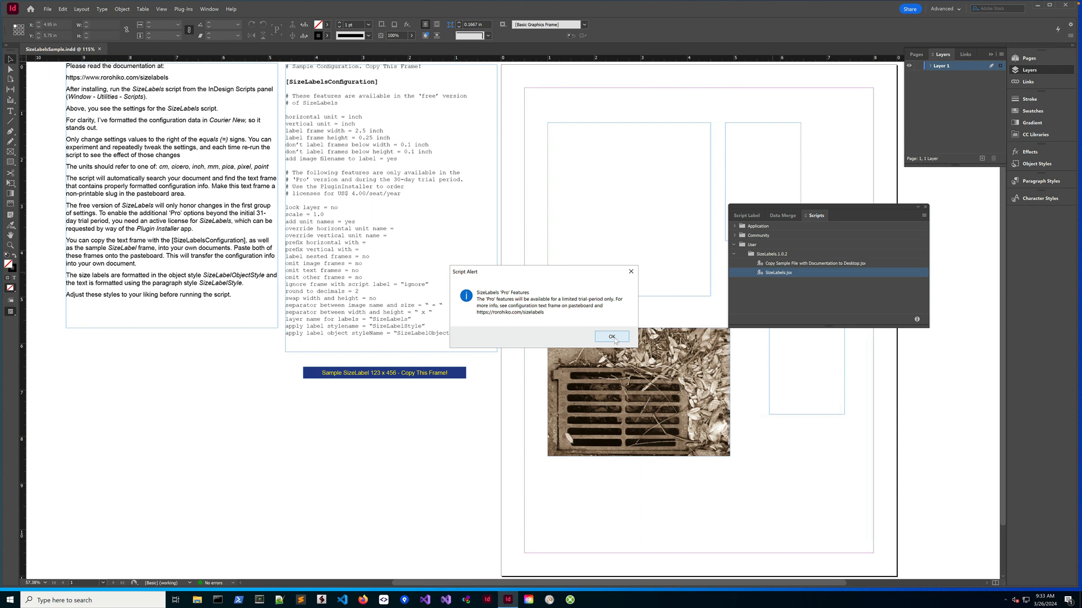
left_click(614, 338)
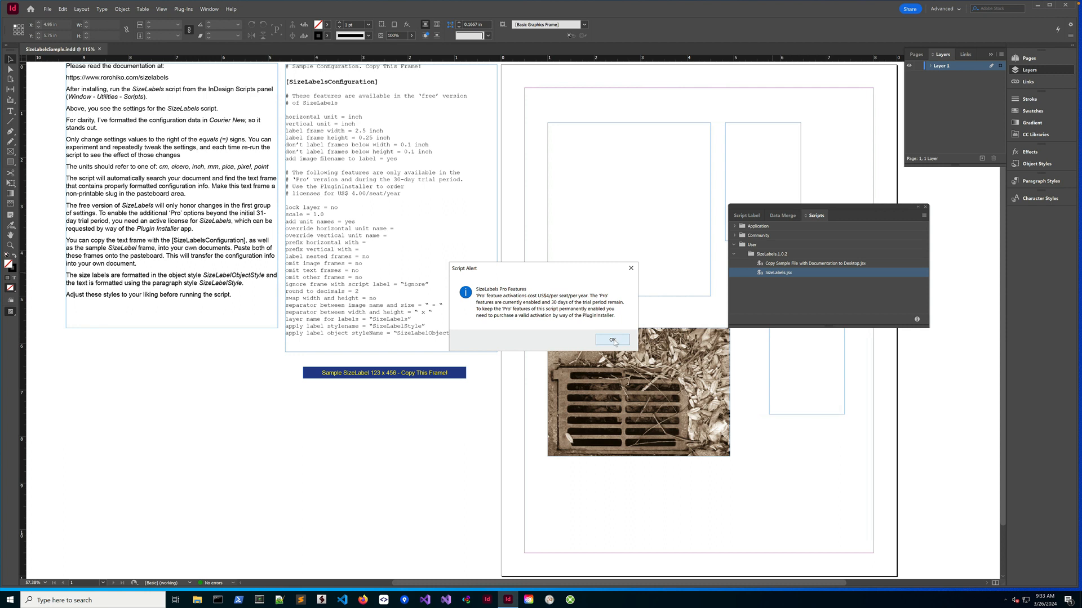
left_click(613, 340)
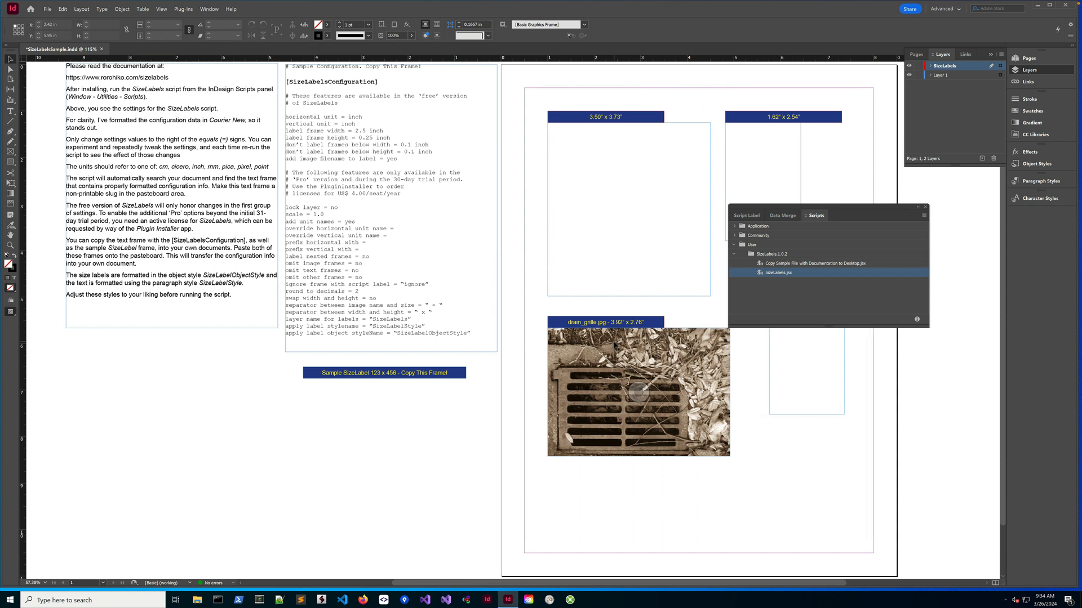
Move the large empty frame to about X 1.13 in, Y 1.59 in and the narrow empty frame to about X 5.56 in, Y 1.5 in.
left_click(787, 313)
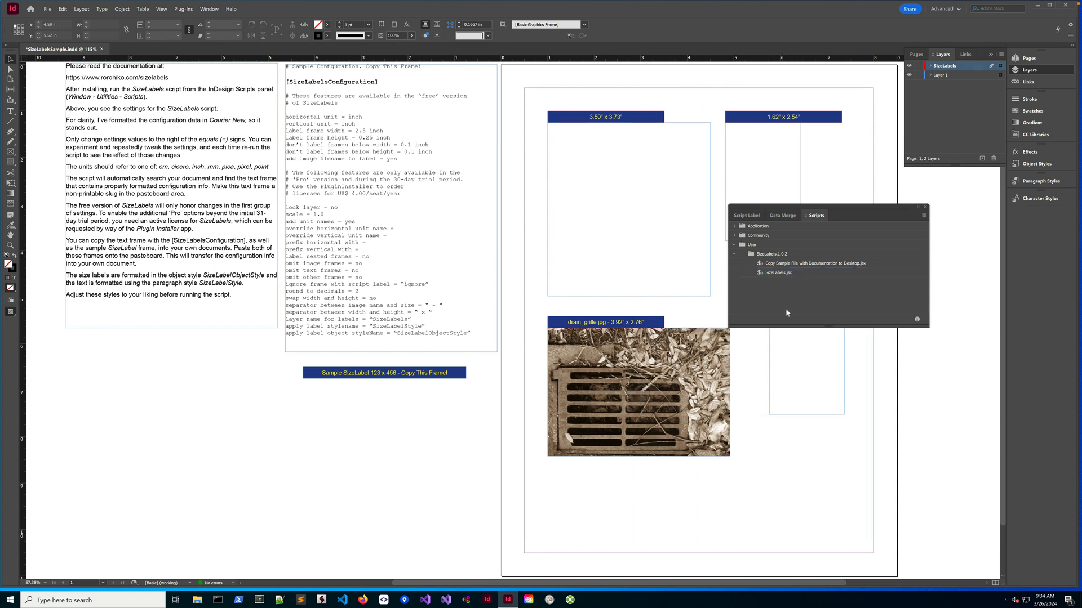
left_click(780, 275)
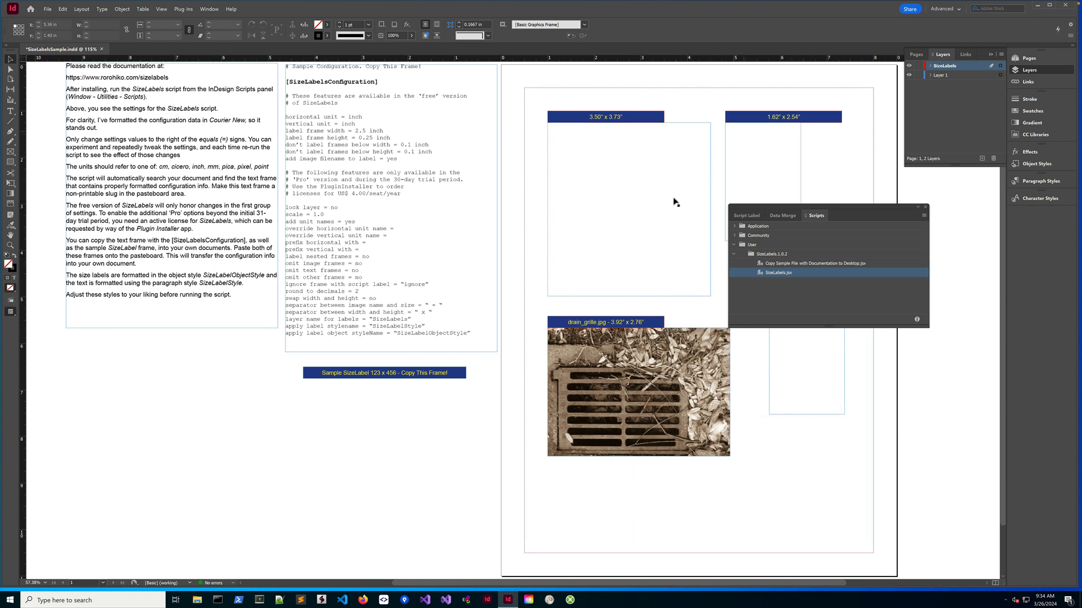
left_click_drag(627, 197, 632, 212)
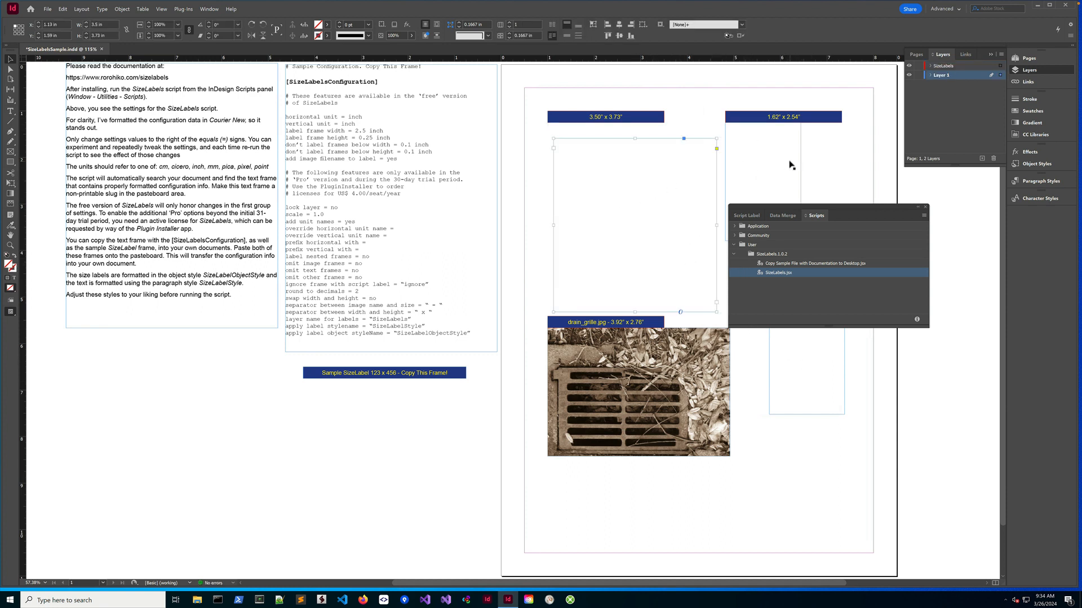
left_click_drag(783, 165, 818, 177)
Widen the narrow empty frame to about 2.63 in and rerun SizeLabels.jsx to update the labels.
left_click_drag(774, 213, 835, 448)
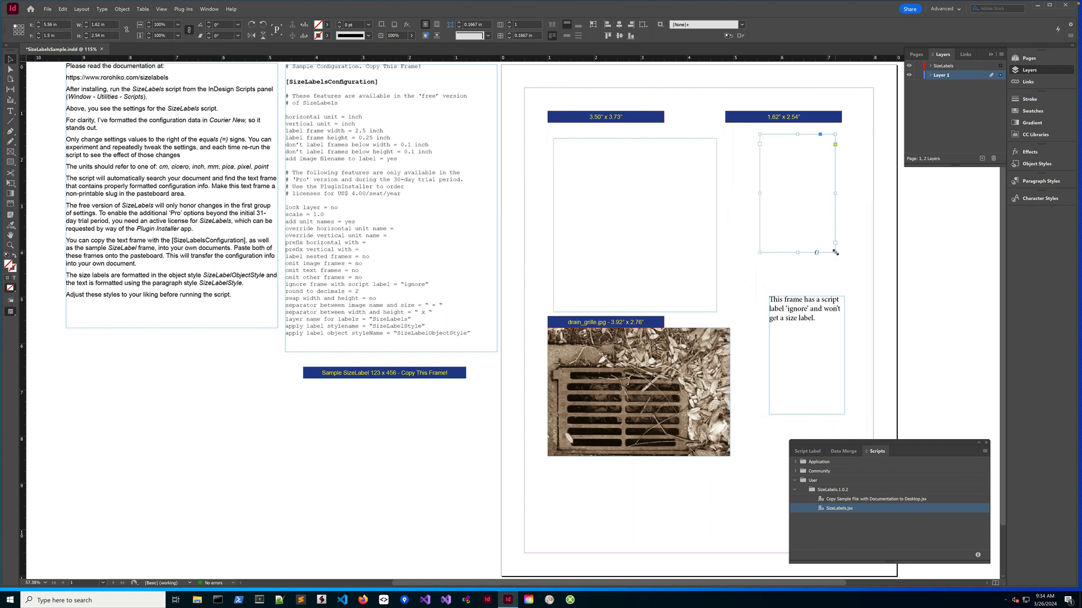
left_click_drag(835, 254, 883, 253)
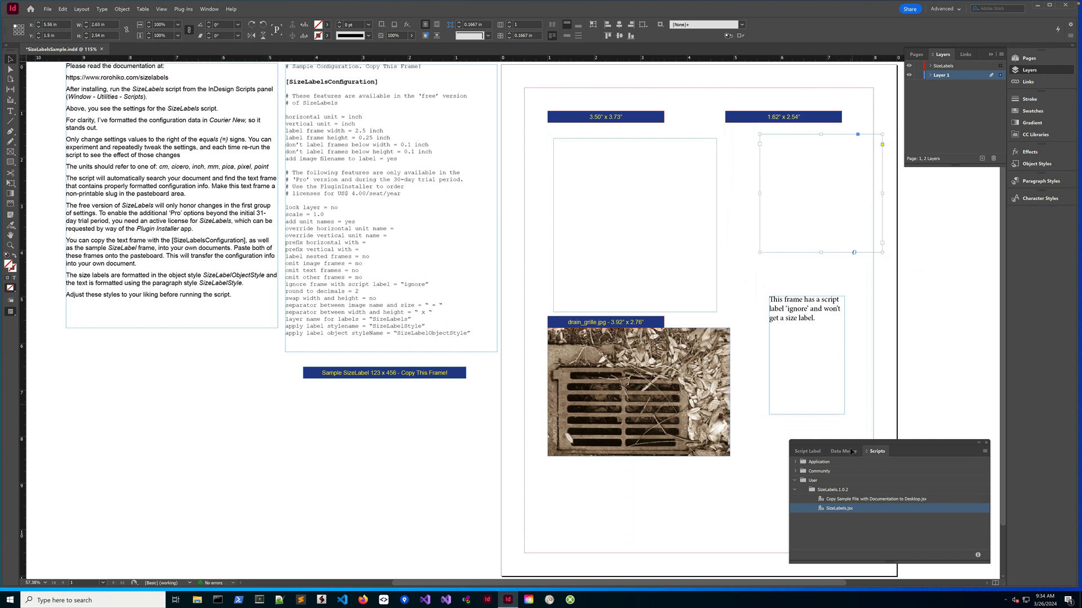
double_click(840, 508)
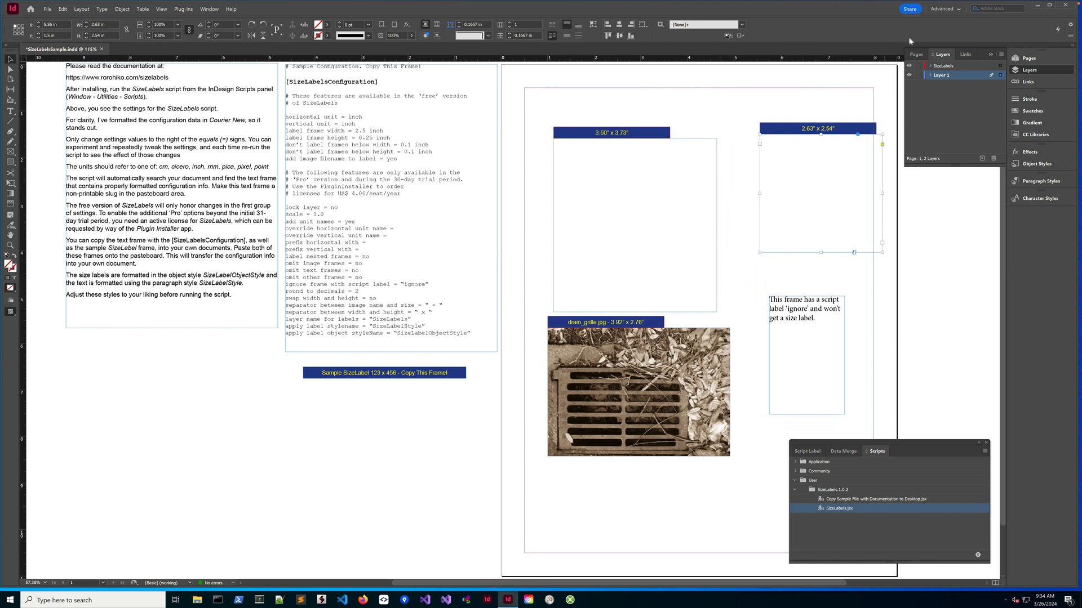
Delete the SizeLabels layer with all its labels, and run SizeLabels.jsx again to regenerate them.
left_click(947, 67)
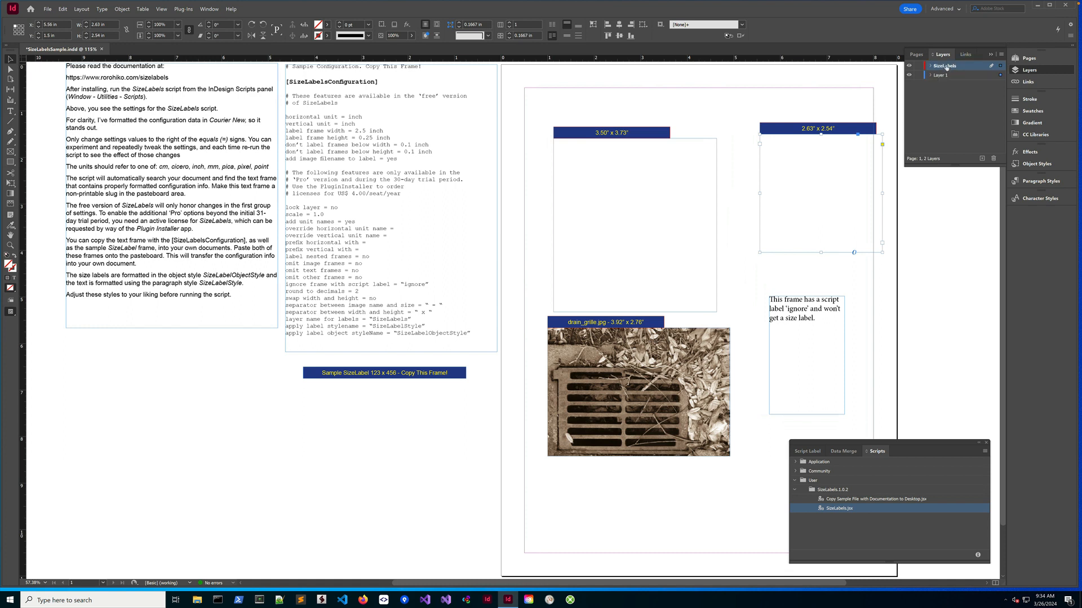
left_click(993, 160)
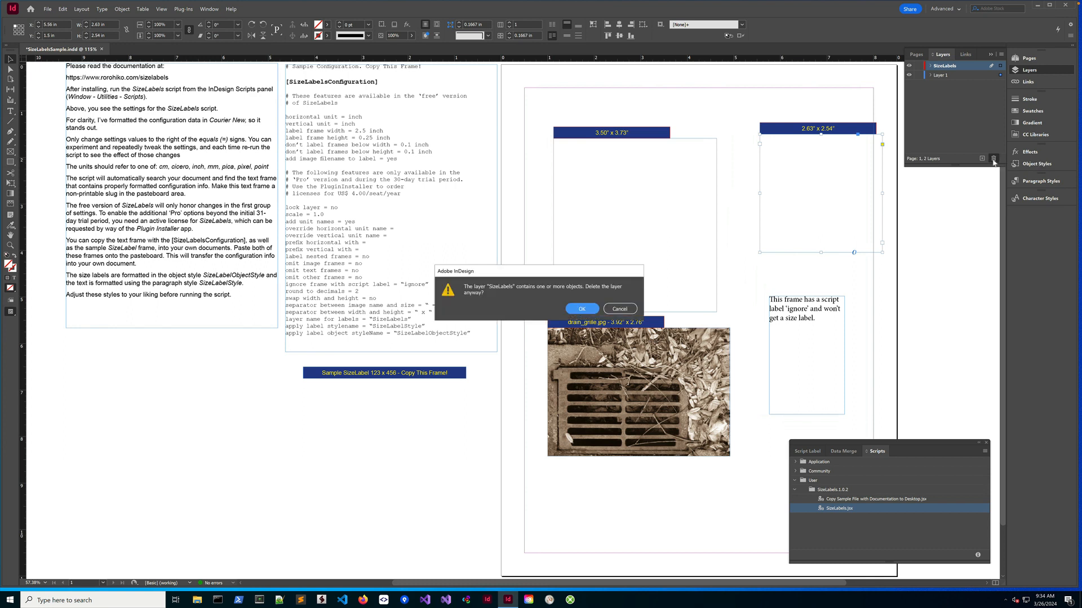
left_click(588, 305)
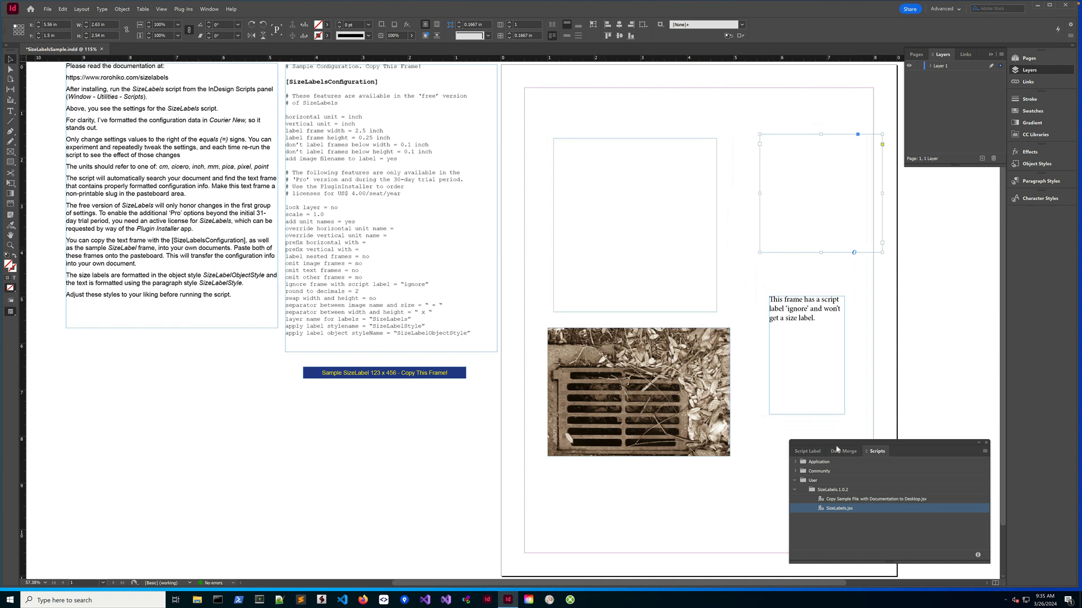
double_click(842, 510)
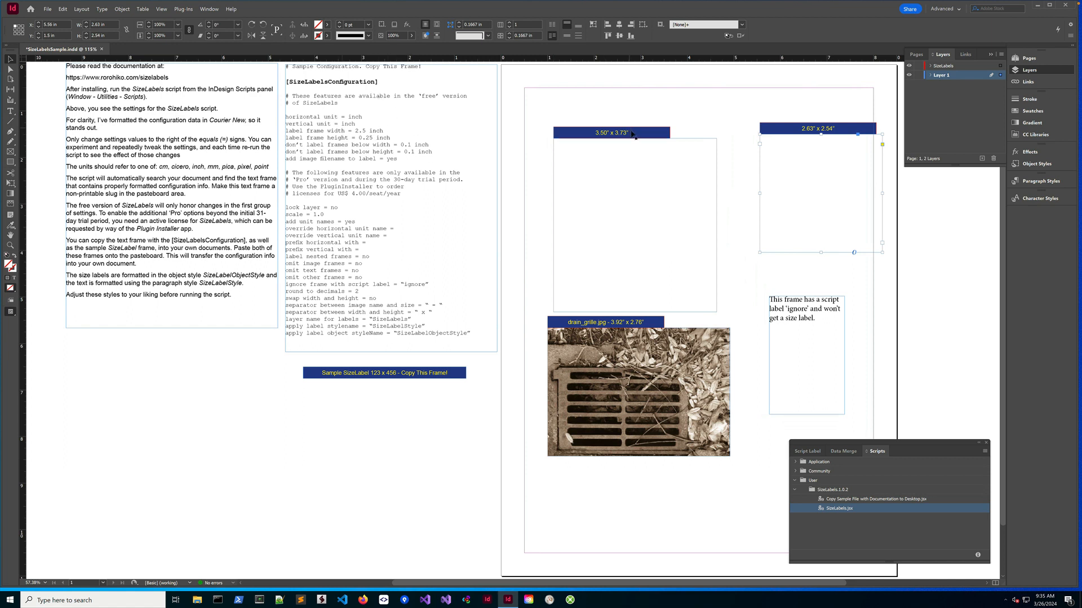
Configure horizontal unit cm, vertical unit pica, label frame height 0.5 inch and no image filename in the configuration text, and rerun SizeLabels.jsx.
double_click(355, 116)
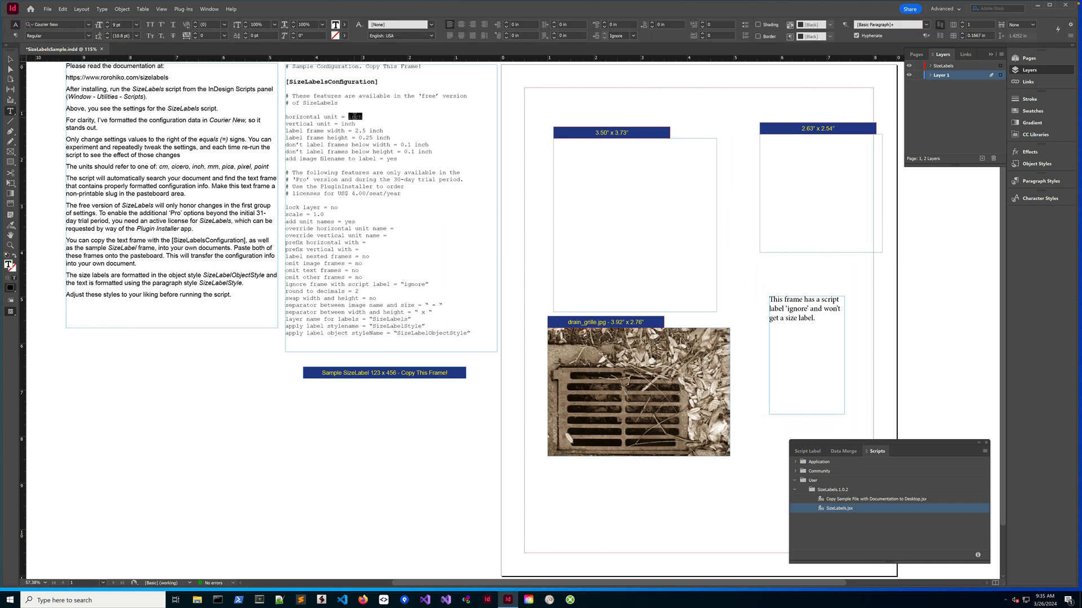
type("cm")
double_click(349, 123)
type("pica")
double_click(365, 137)
type("0.")
double_click(391, 159)
type("no")
double_click(834, 509)
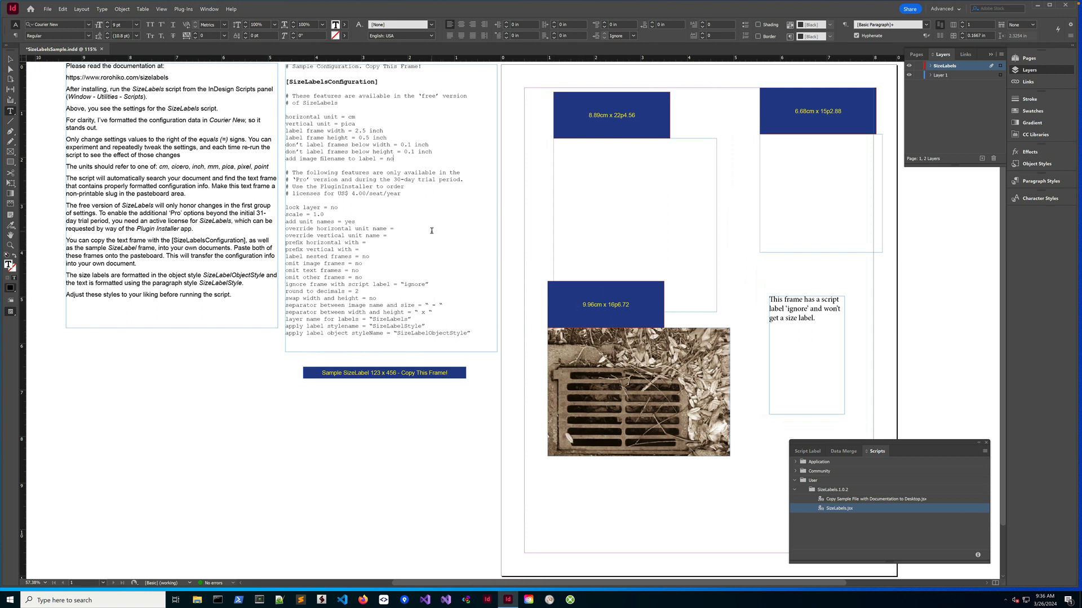
Delete the labels of the large empty frame and the drain grille image individually, and remove the remaining label by deleting the SizeLabels layer.
double_click(334, 208)
left_click(10, 59)
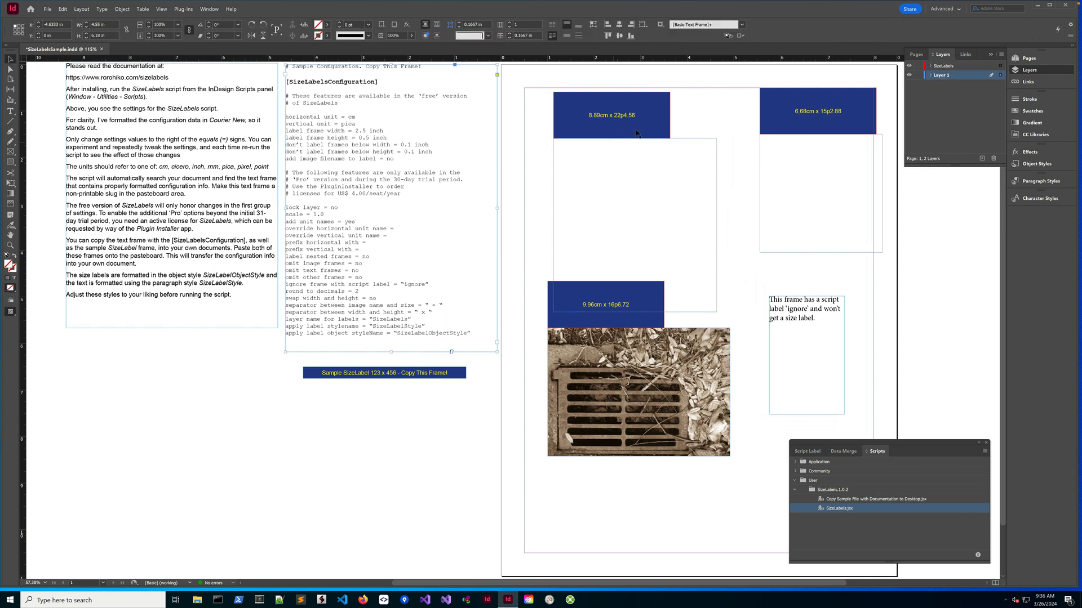
left_click_drag(638, 121, 651, 114)
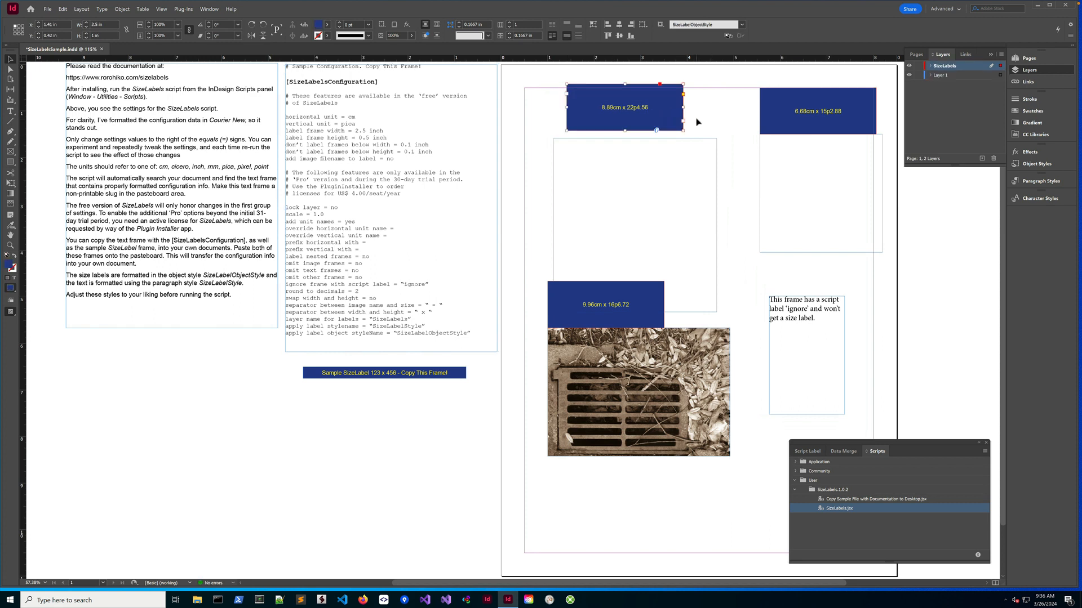
key("Delete")
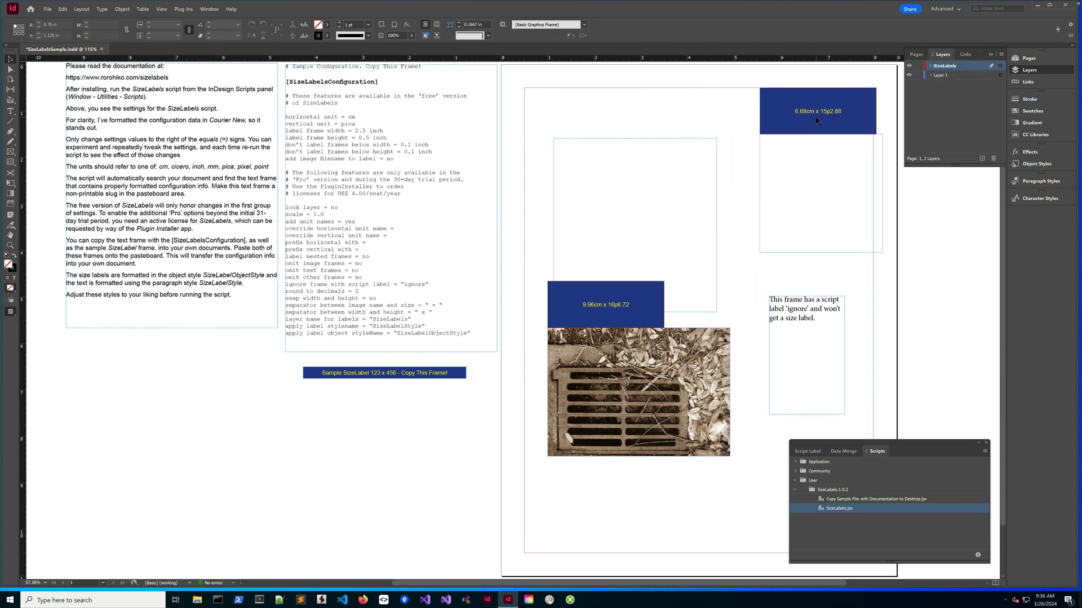
left_click(652, 301)
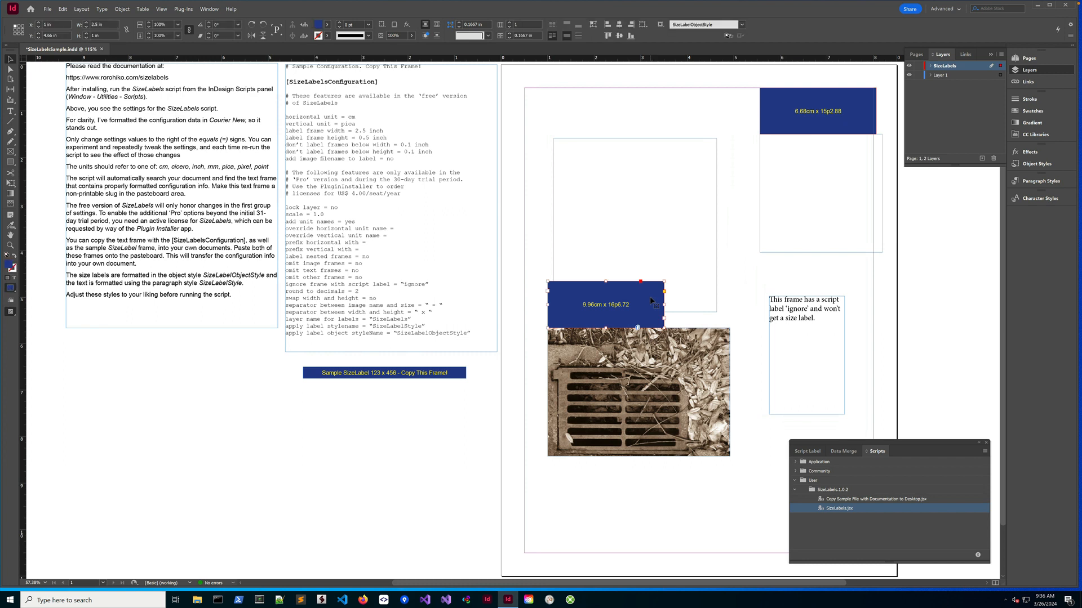
key("Delete")
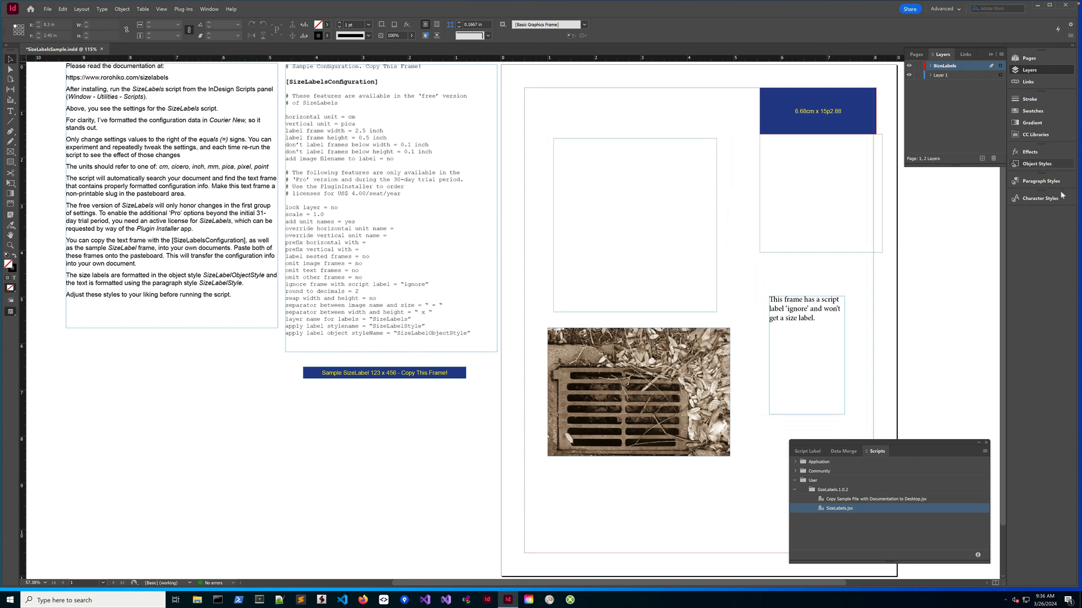
left_click(995, 160)
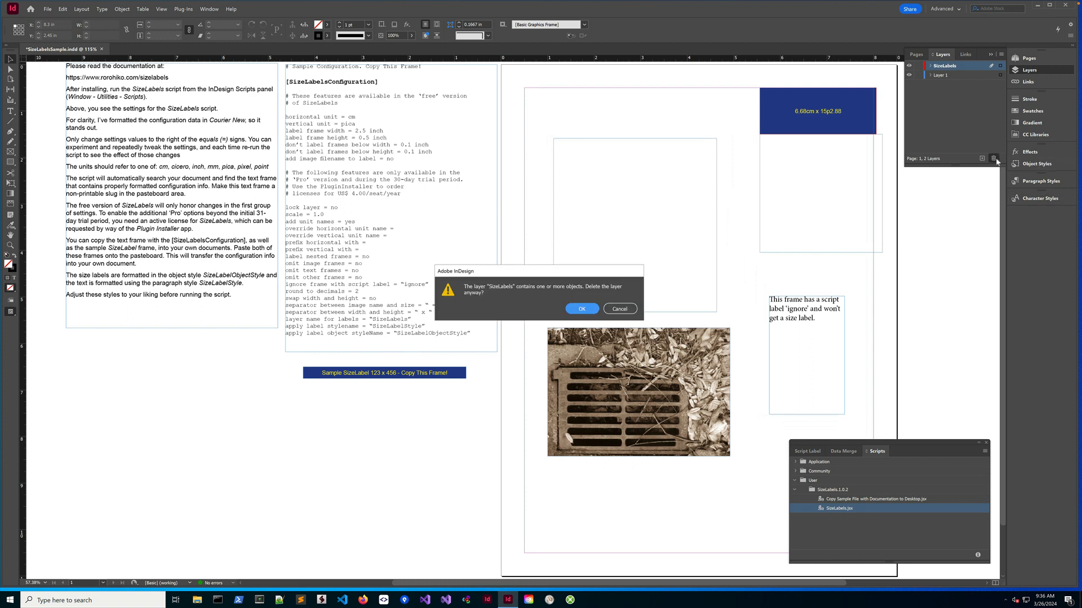
left_click(580, 310)
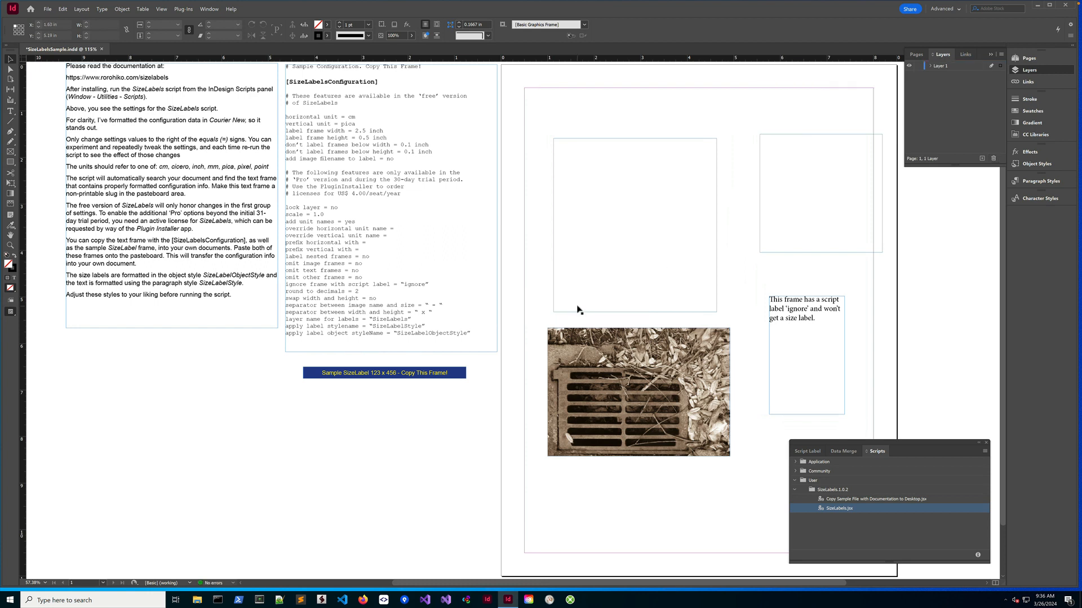
Set lock layer to yes in the configuration text and run SizeLabels.jsx to regenerate the labels.
double_click(336, 210)
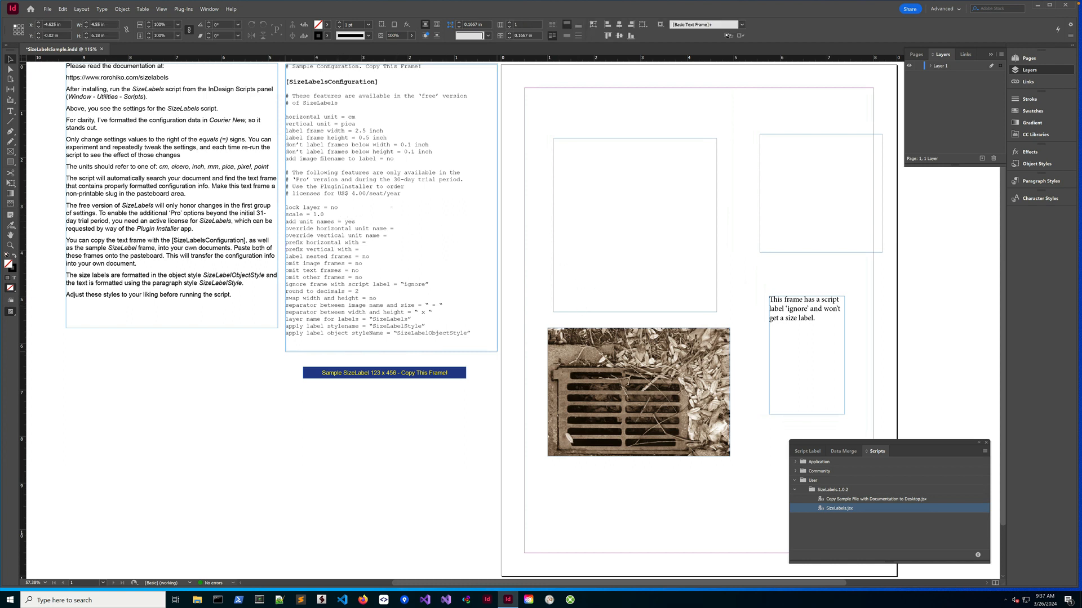
double_click(335, 205)
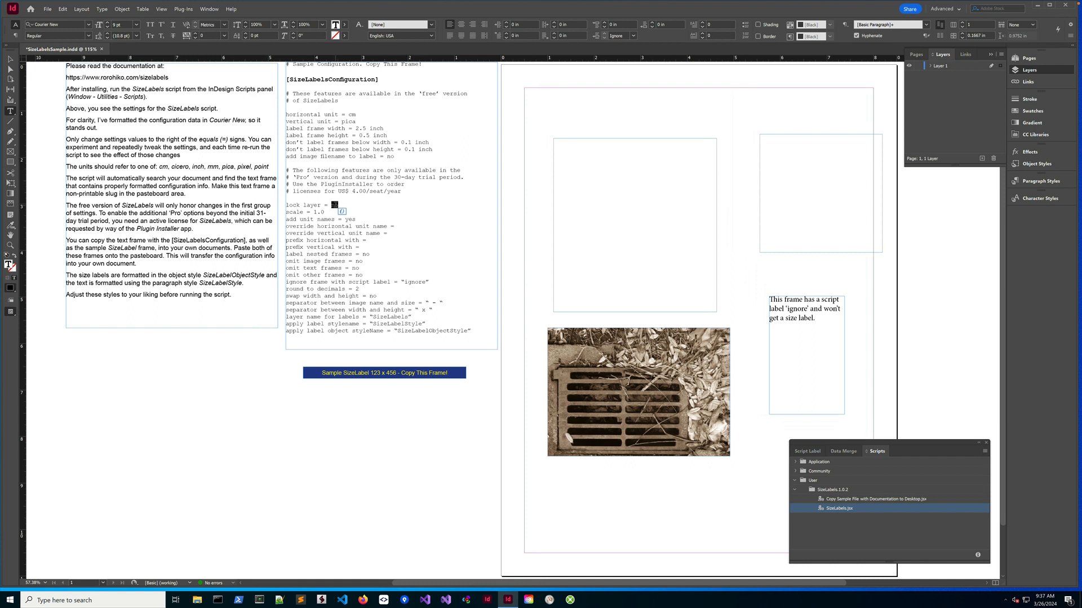
type("yes")
double_click(829, 510)
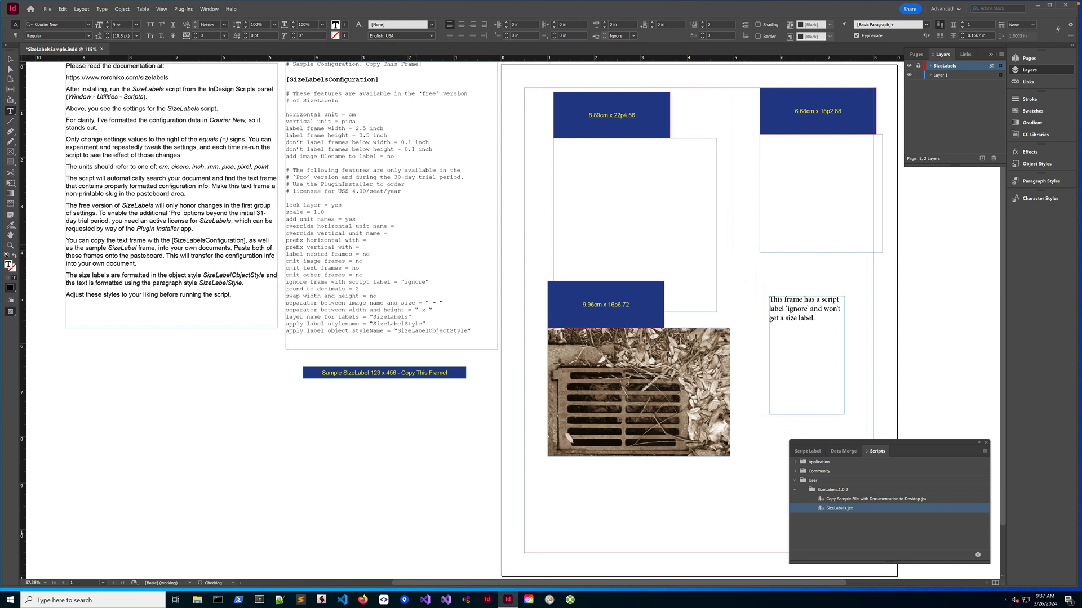
Configure the horizontal prefix "W=", the vertical prefix "H=" and the width-height separator ", ", rerunning SizeLabels.jsx to update the labels.
type("\"W= \"H=\"")
double_click(851, 509)
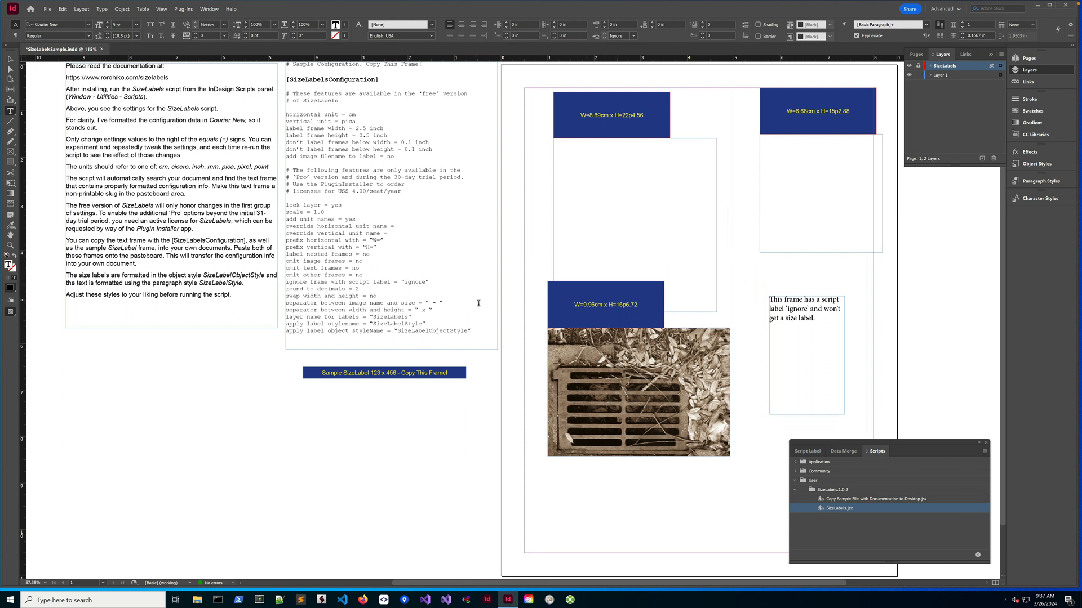
left_click(426, 309)
key("BackSpace")
key("BackSpace")
type(",")
double_click(841, 510)
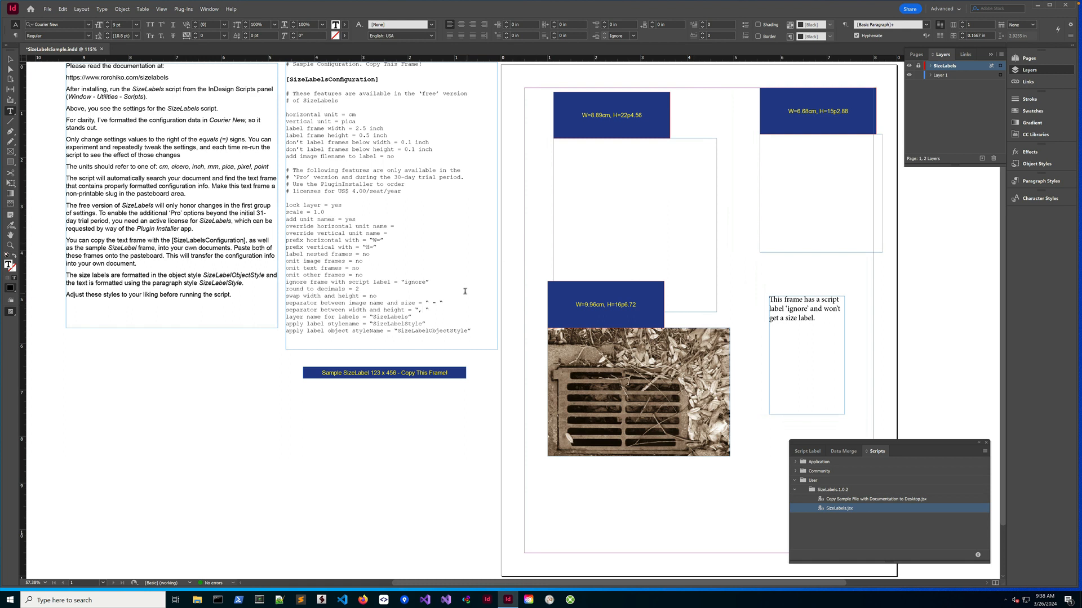
Set swap width and height to yes in the configuration text and rerun SizeLabels.jsx.
double_click(373, 296)
type("yes")
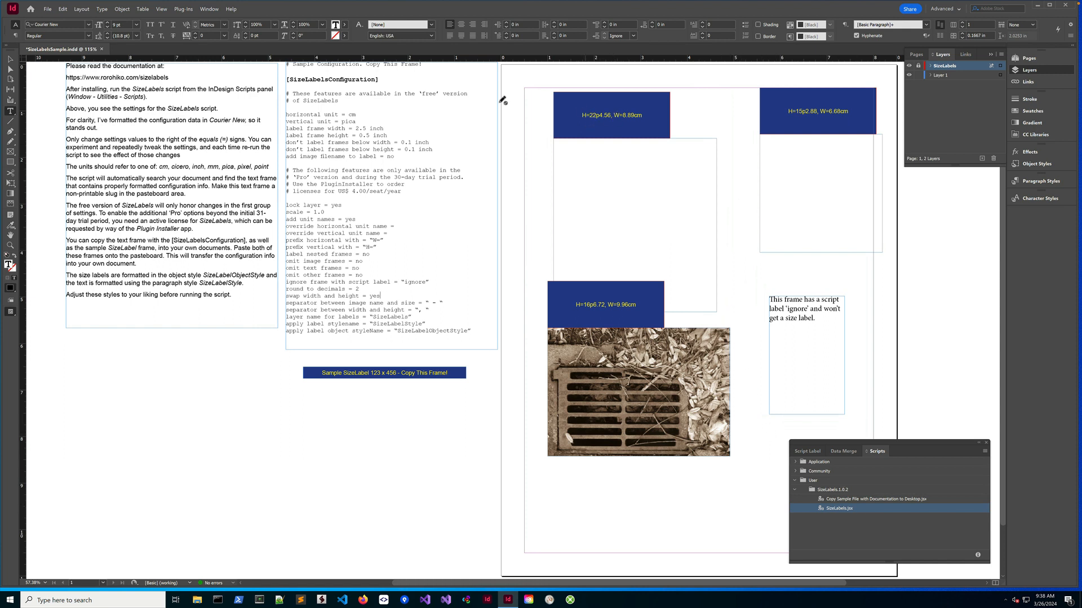
left_click(11, 59)
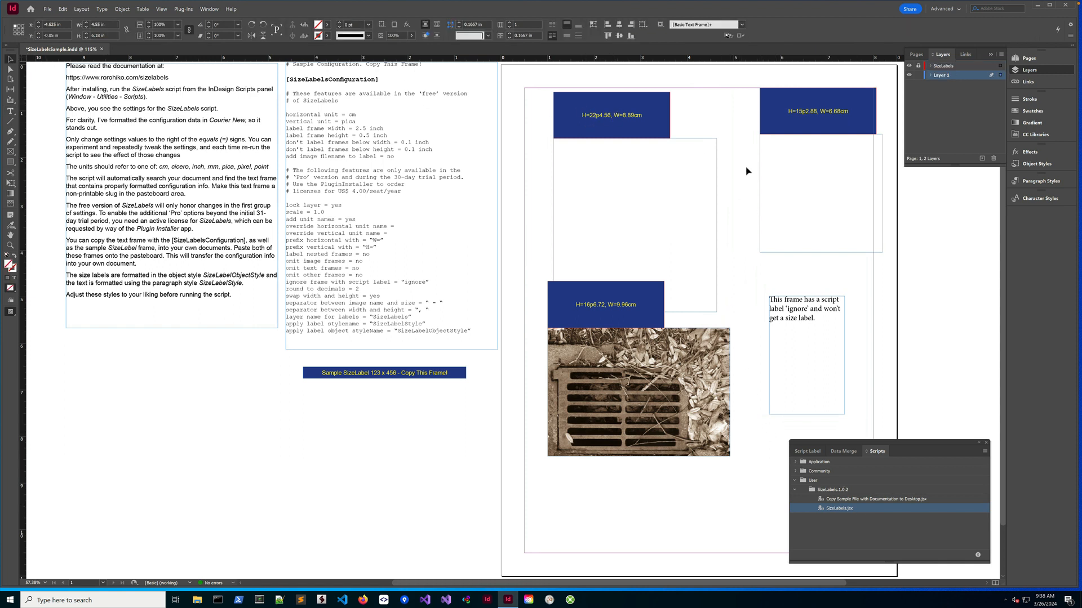
Change the font style of the SizeLabelStyle paragraph style to Italic.
left_click(1033, 182)
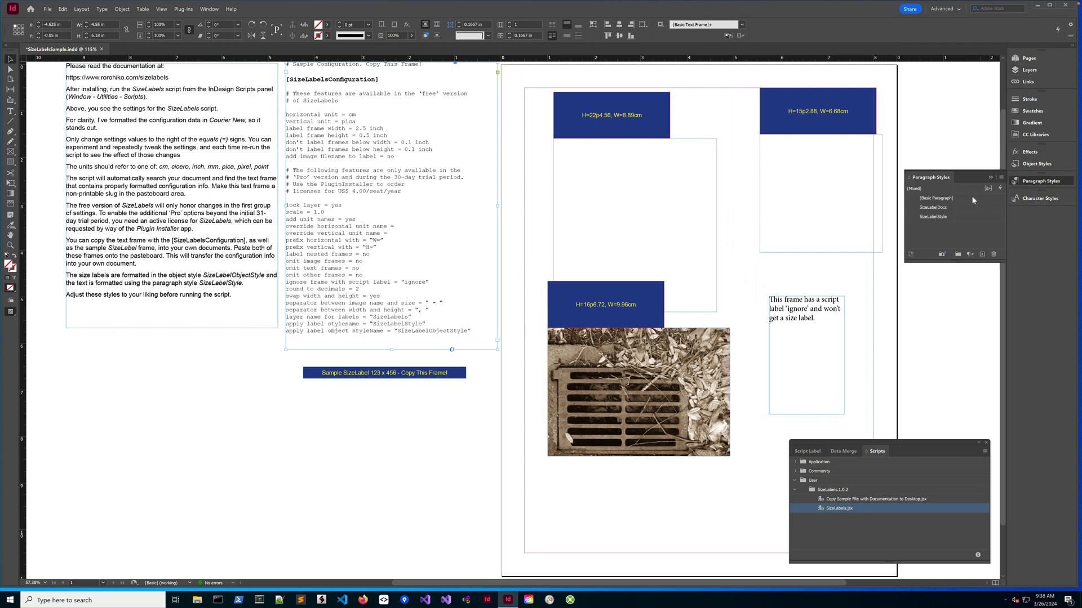
left_click(950, 218)
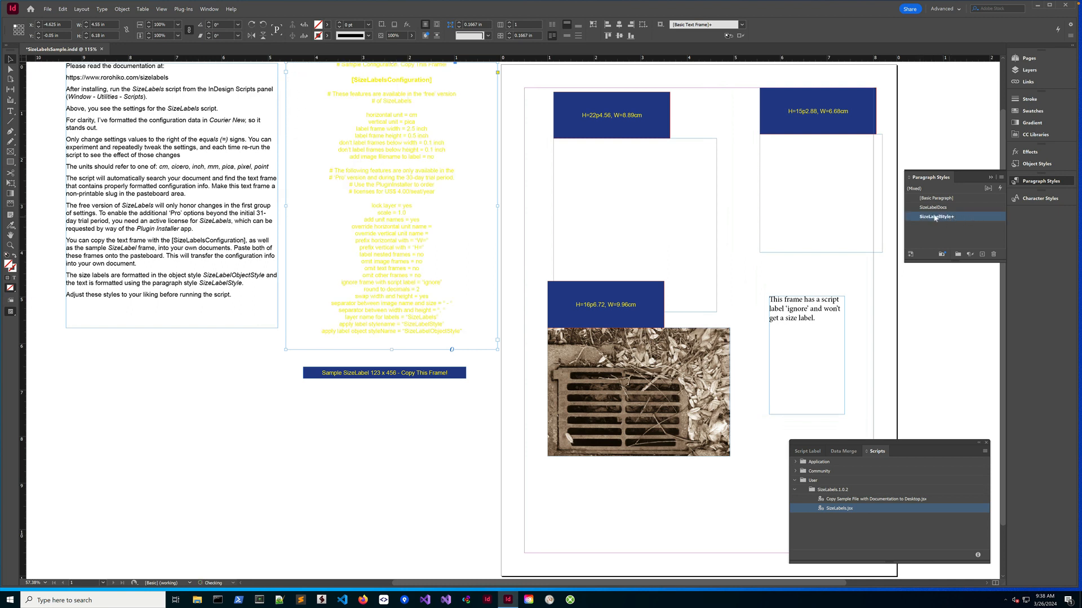
double_click(933, 217)
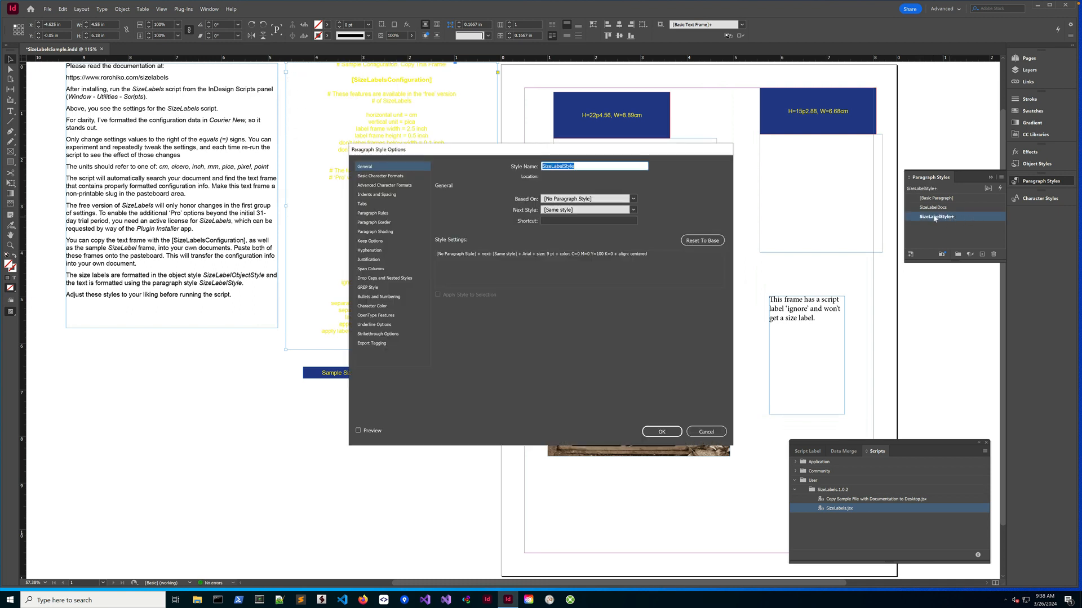
left_click(375, 178)
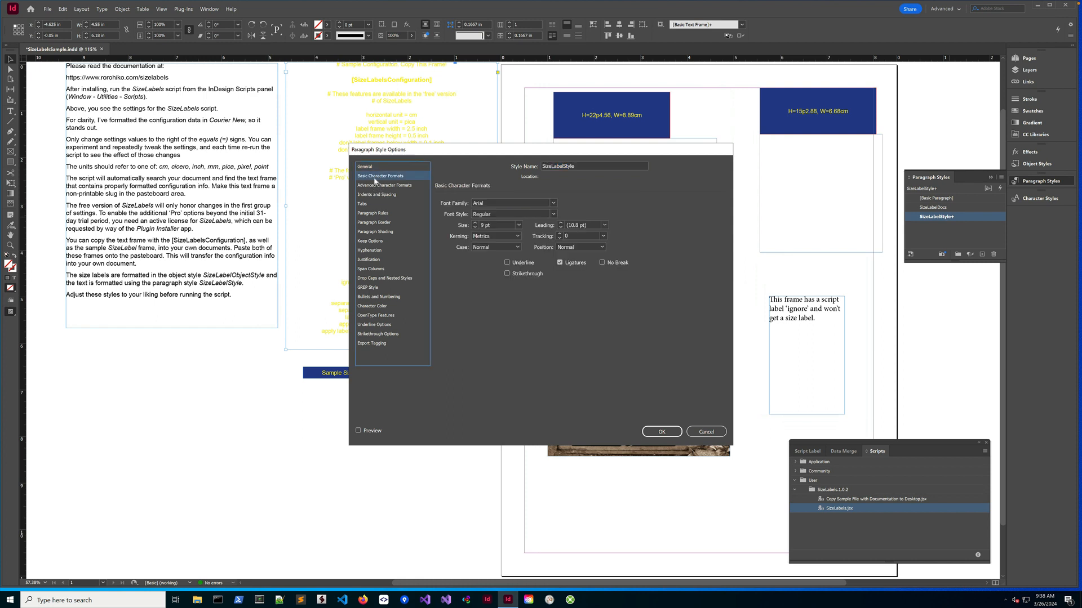
left_click(553, 215)
left_click(489, 224)
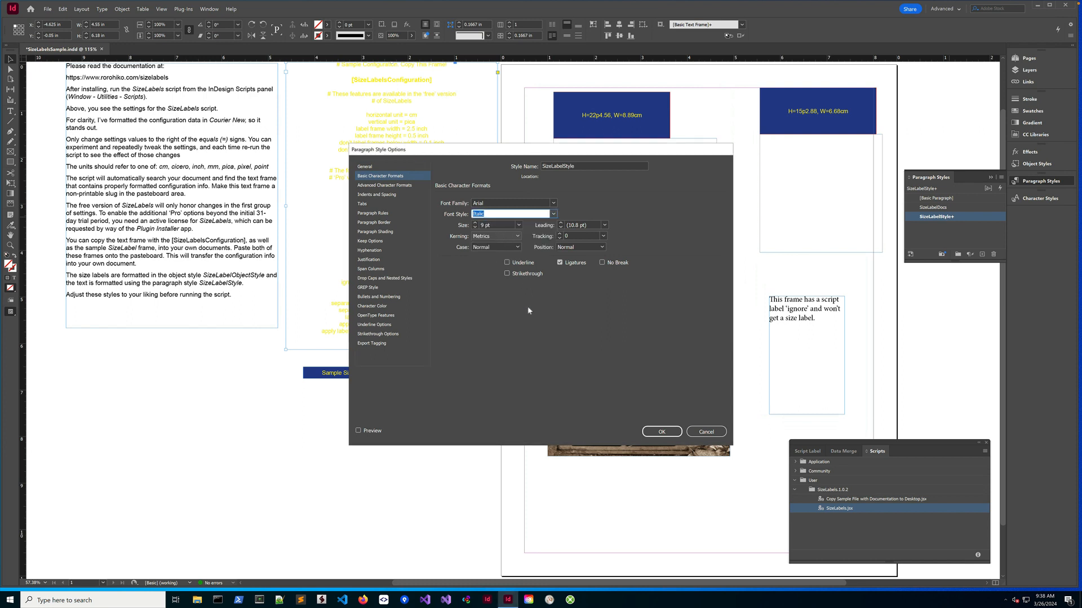
left_click(662, 432)
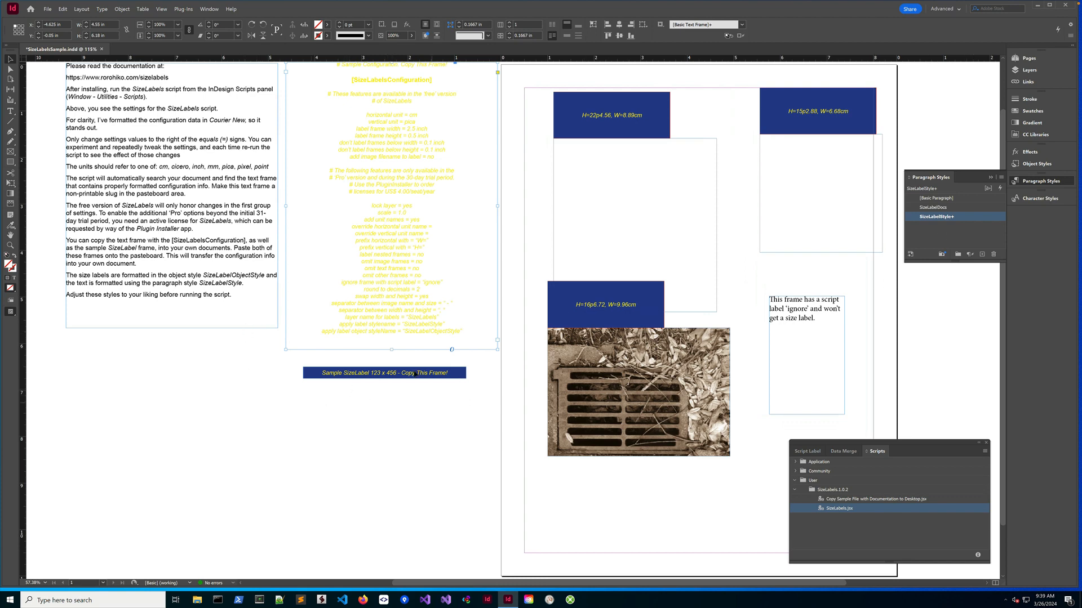
Select the sample size label frame below the configuration text and look up its object style.
left_click(311, 376)
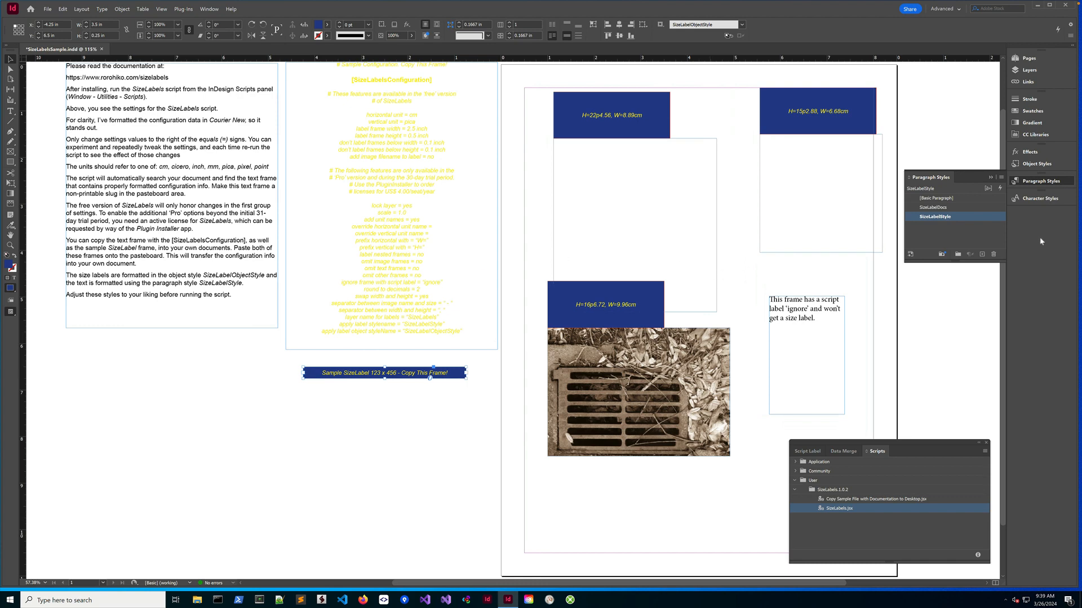
left_click(1026, 168)
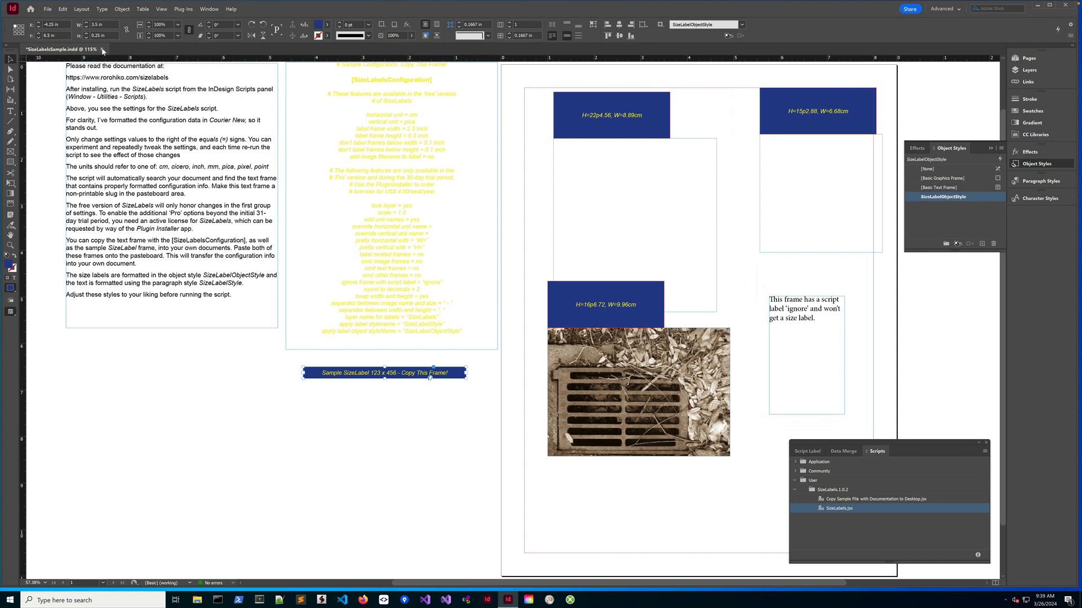
Close the sample document without saving and run Copy Sample File with Documentation to Desktop.jsx to open a fresh copy.
left_click(102, 49)
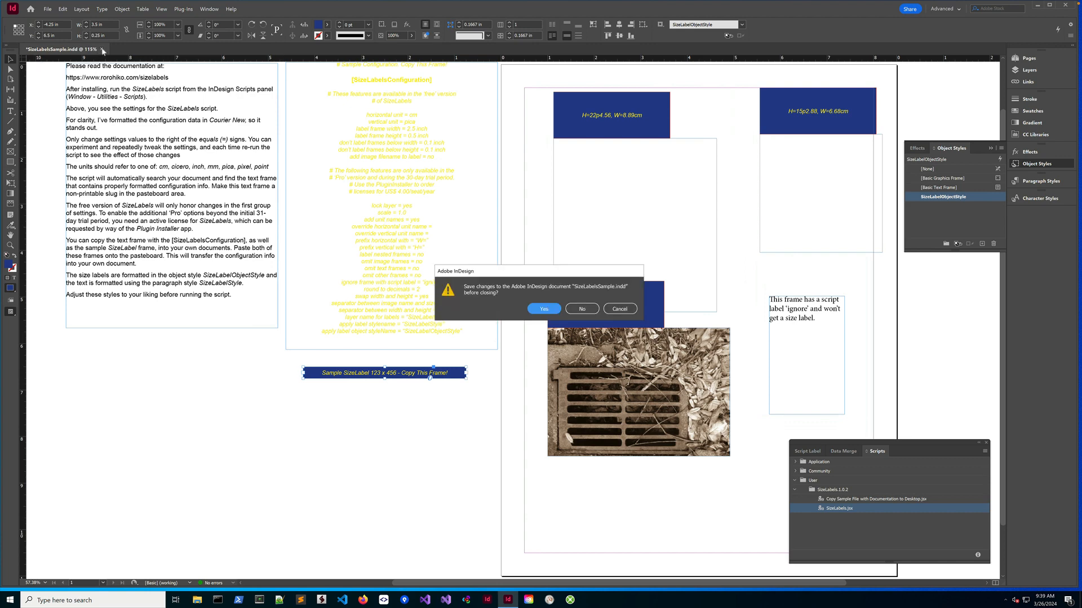
left_click(583, 308)
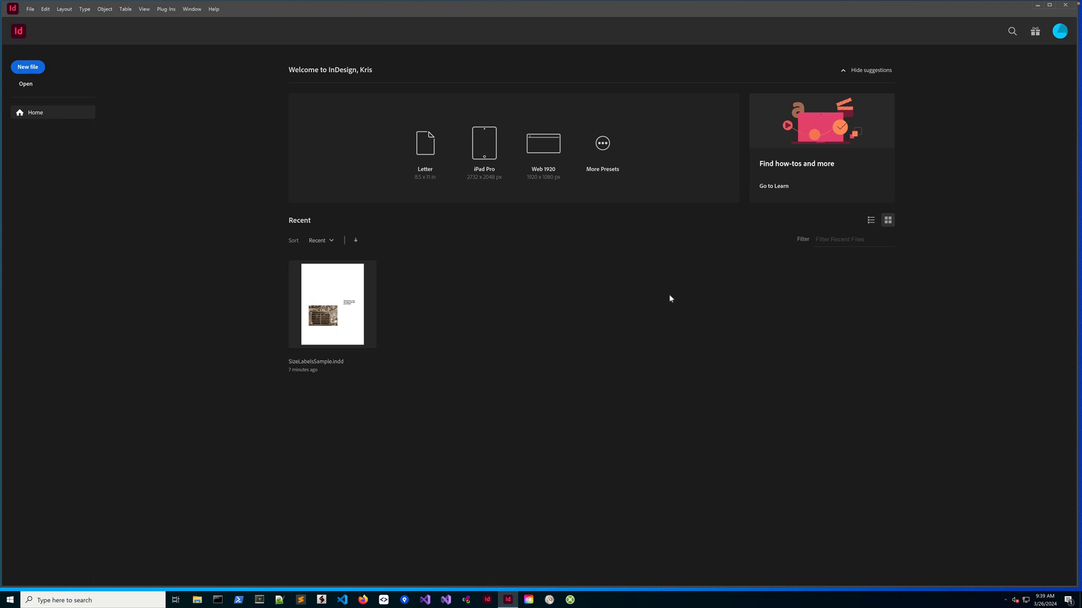
left_click(192, 9)
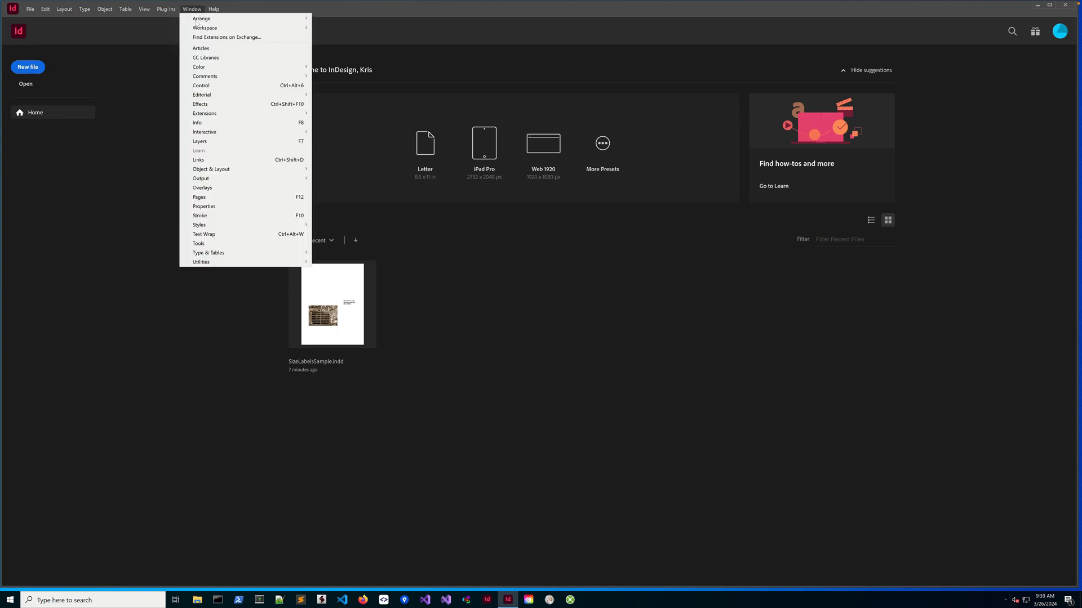
mouse_move(228, 262)
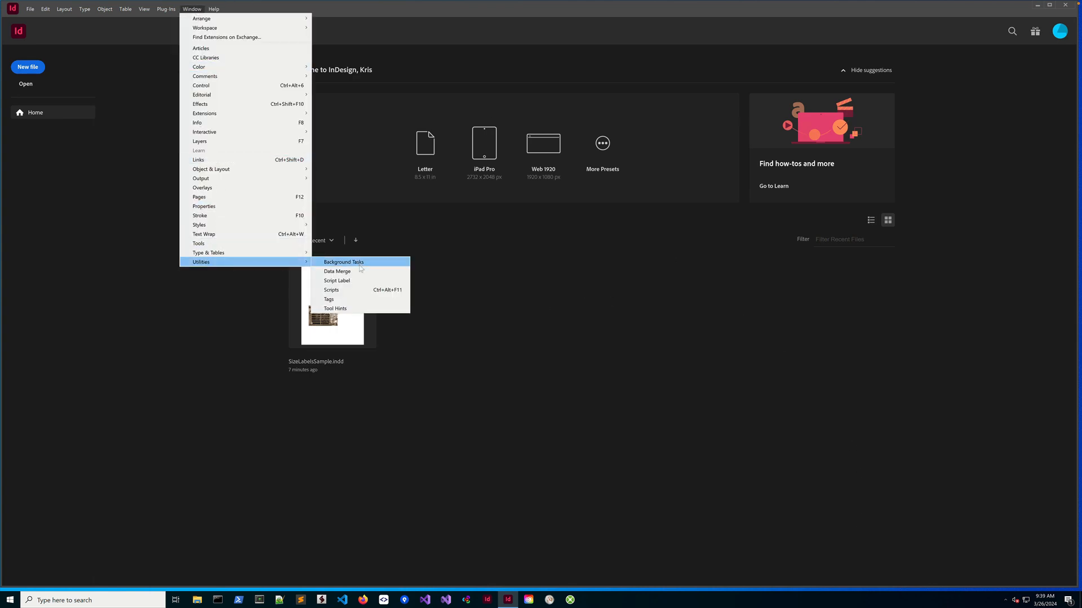
left_click(355, 290)
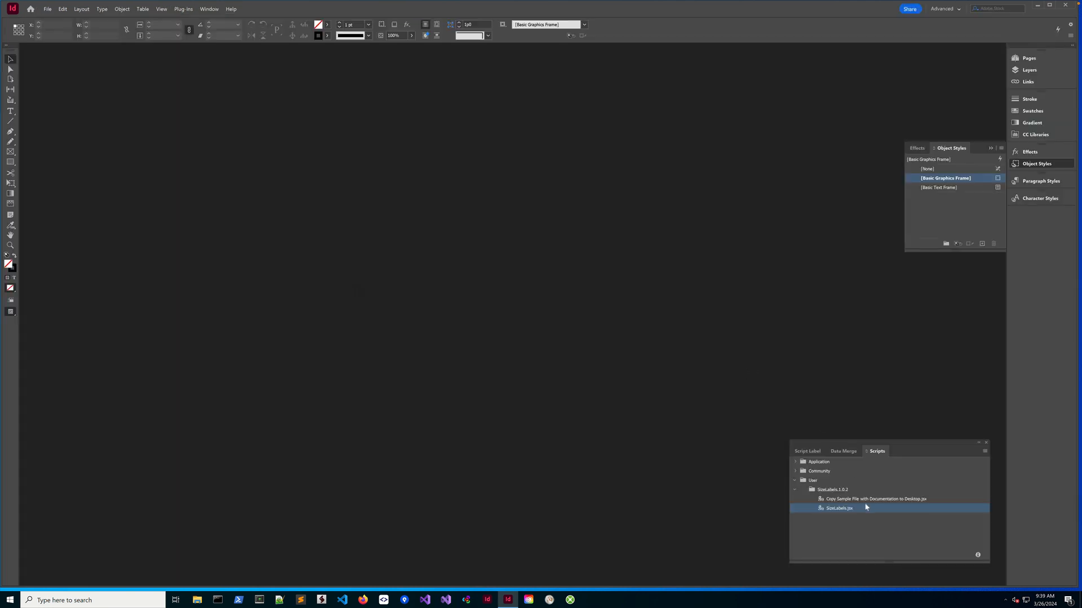
double_click(860, 500)
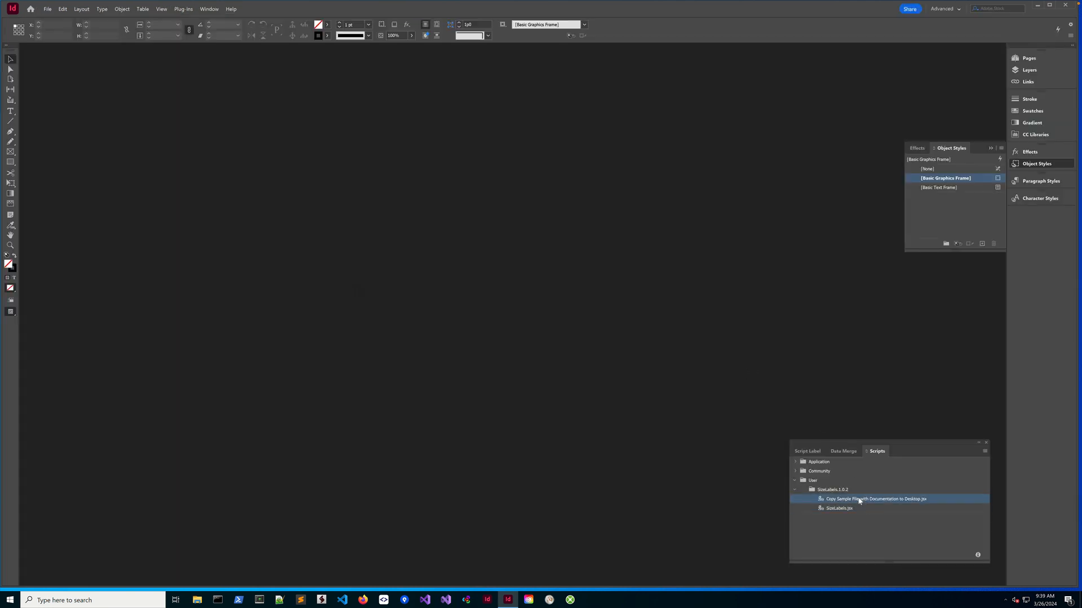
left_click(611, 331)
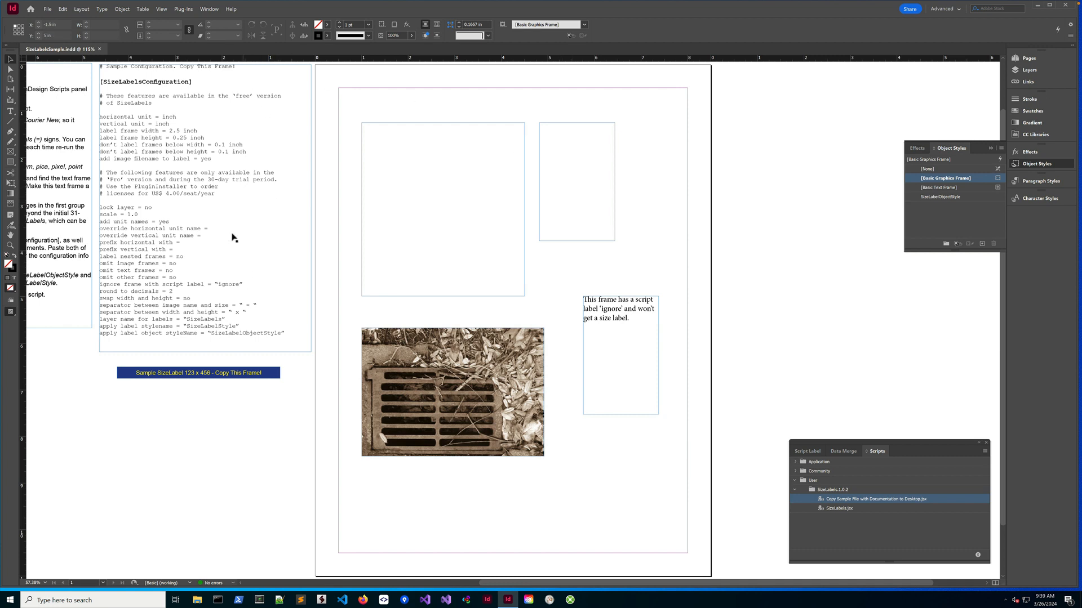
Create a new one-page document from the Custom preset, 51p0 by 66p0 with facing pages.
left_click(48, 10)
mouse_move(84, 19)
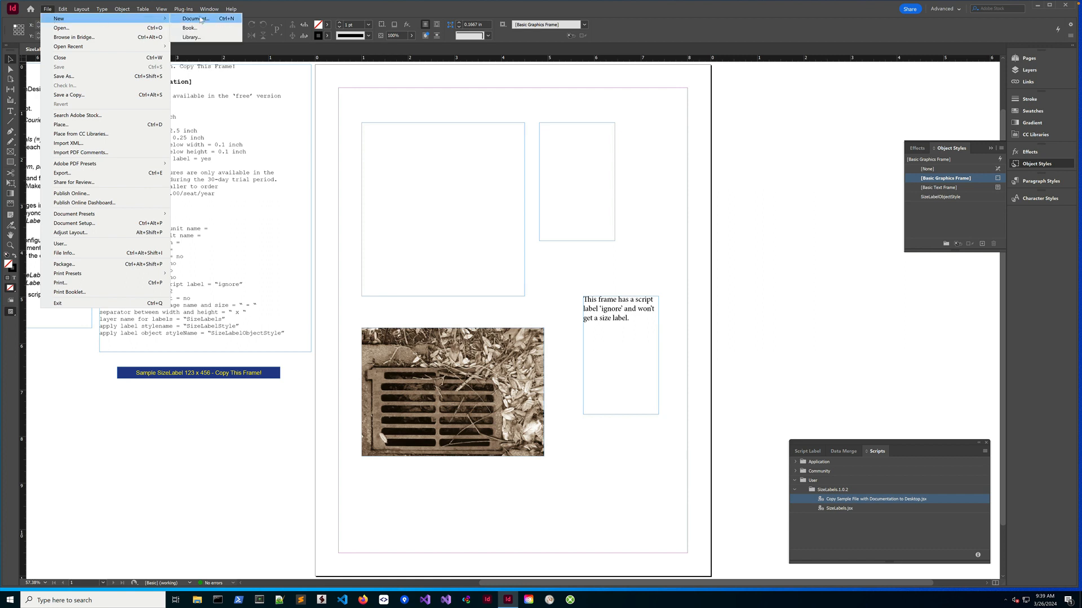
left_click(200, 19)
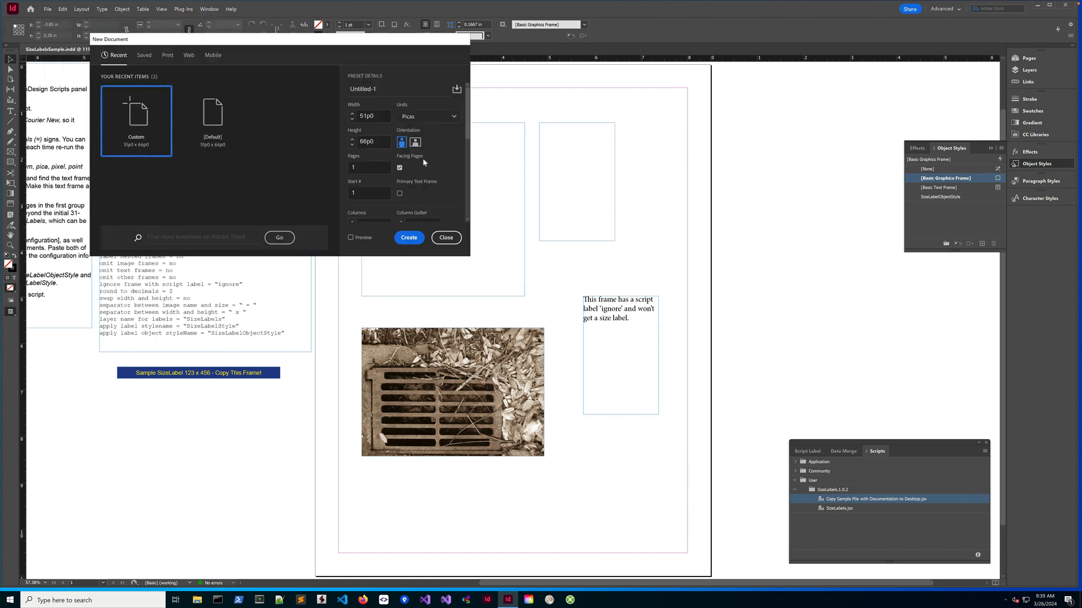
left_click(410, 238)
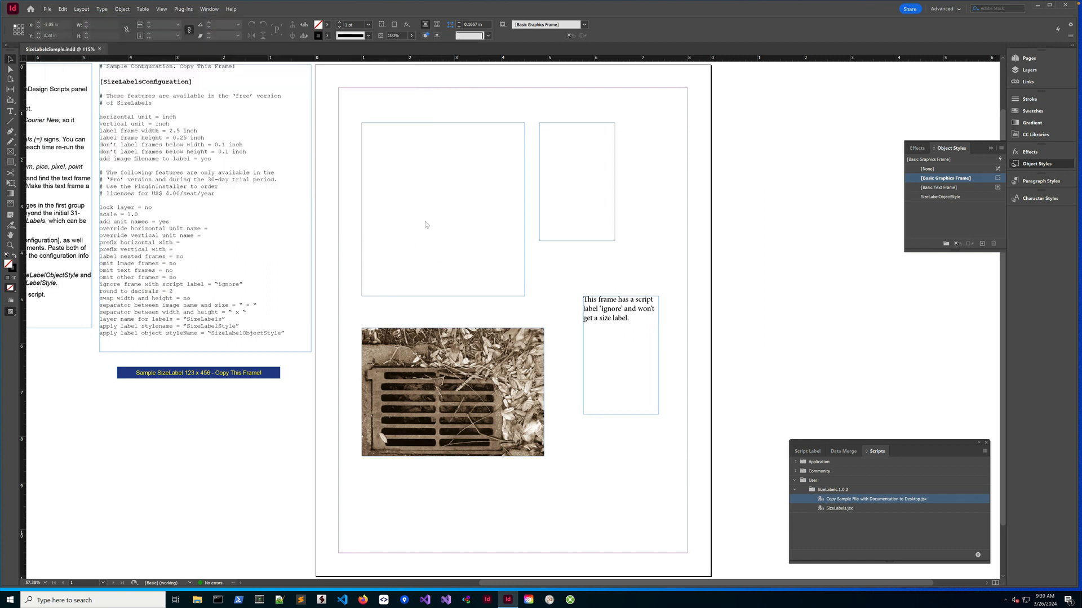
Copy the configuration text frame and sample label frame from SizeLabelsSample.indd and paste them in place in the new document.
left_click(60, 49)
left_click(217, 131)
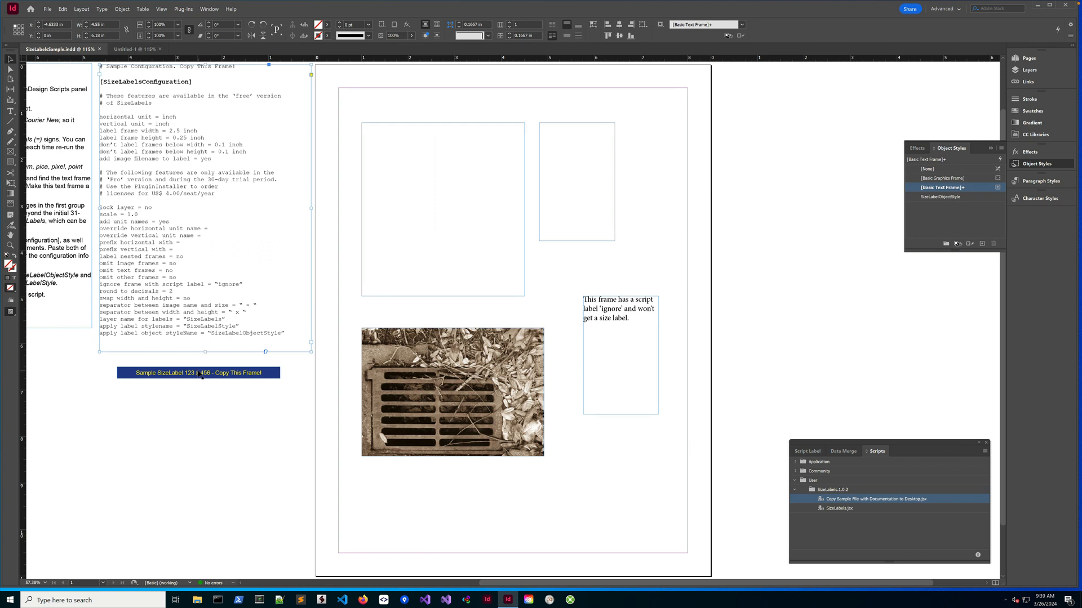
left_click(200, 375, "shift")
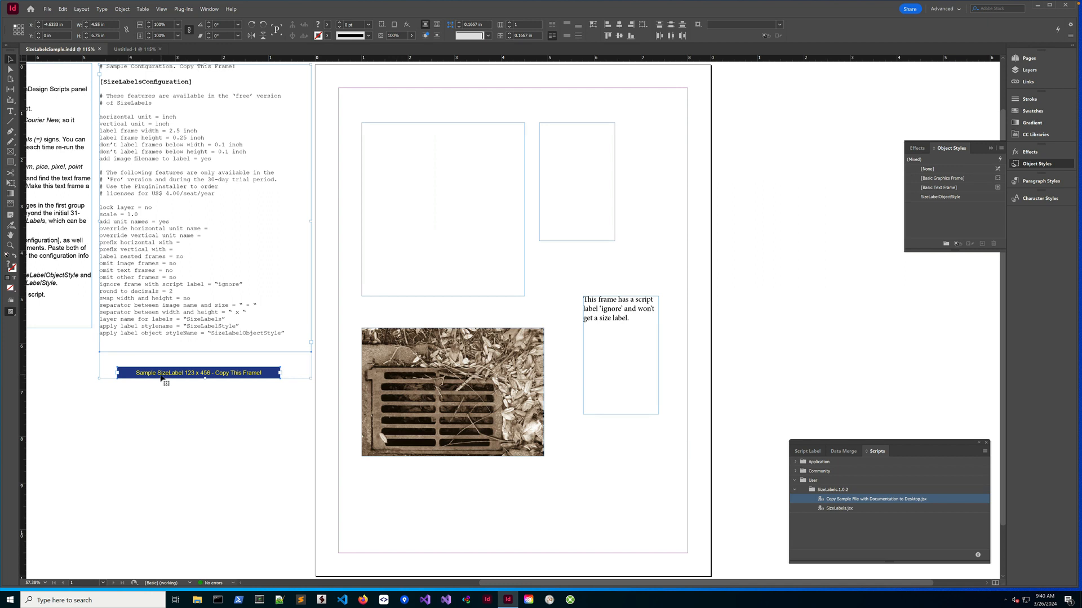
right_click(169, 318)
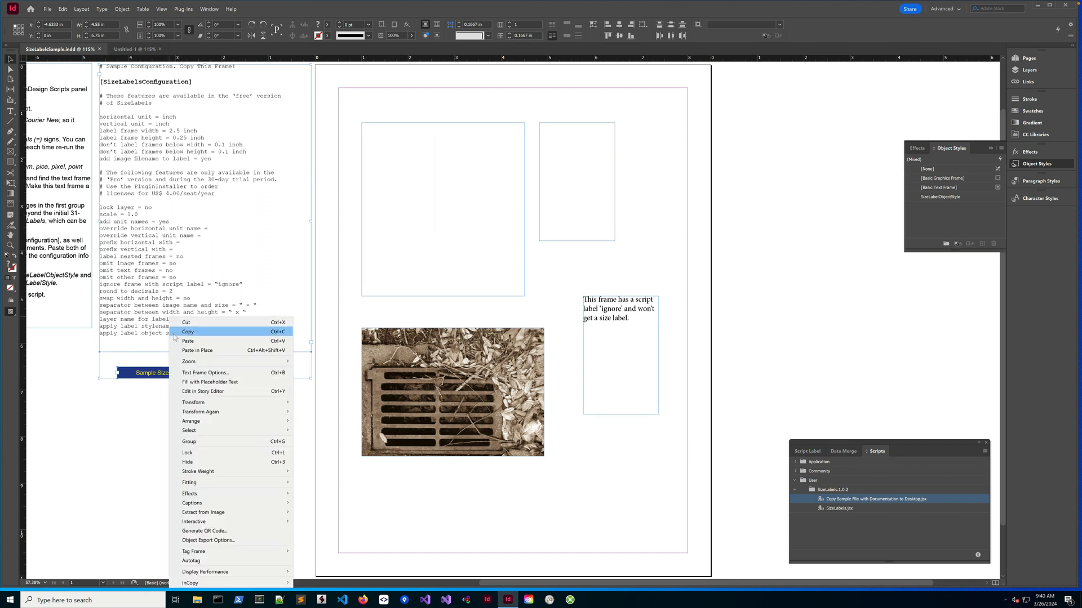
left_click(187, 332)
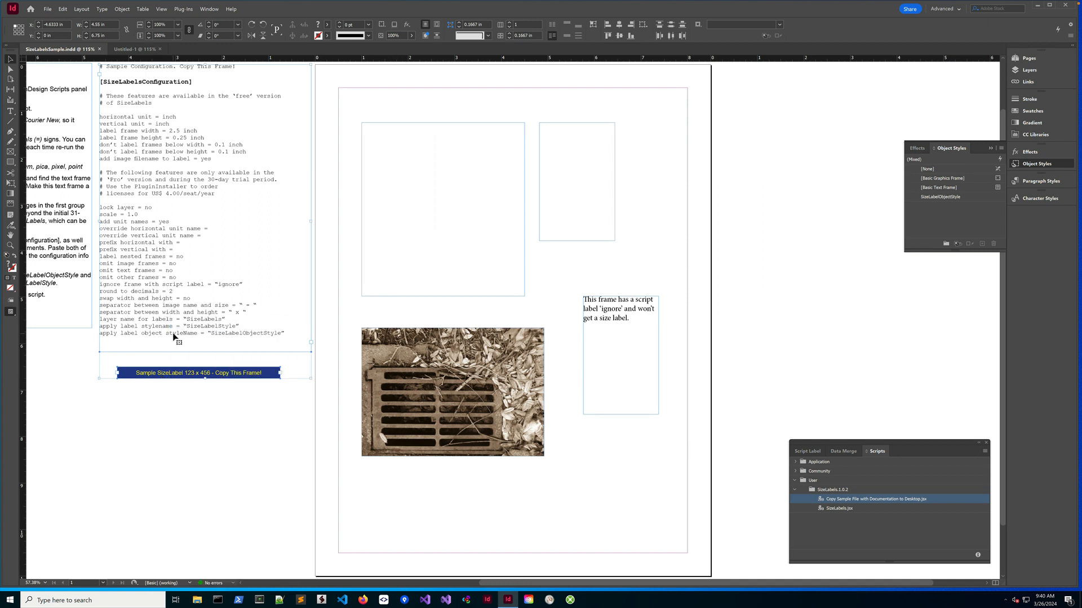
left_click(144, 49)
right_click(139, 149)
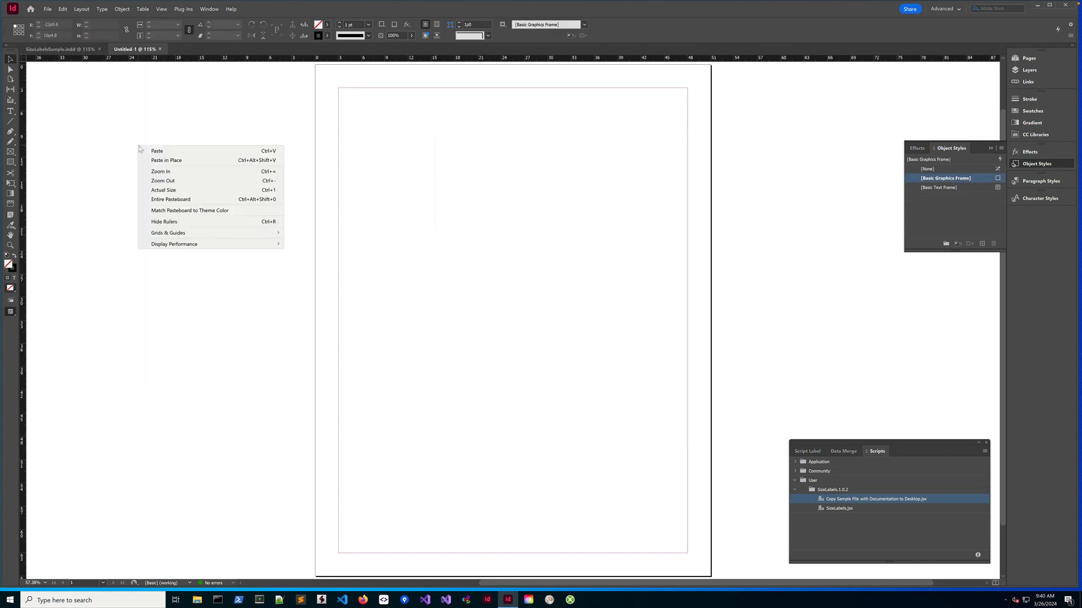
left_click(165, 161)
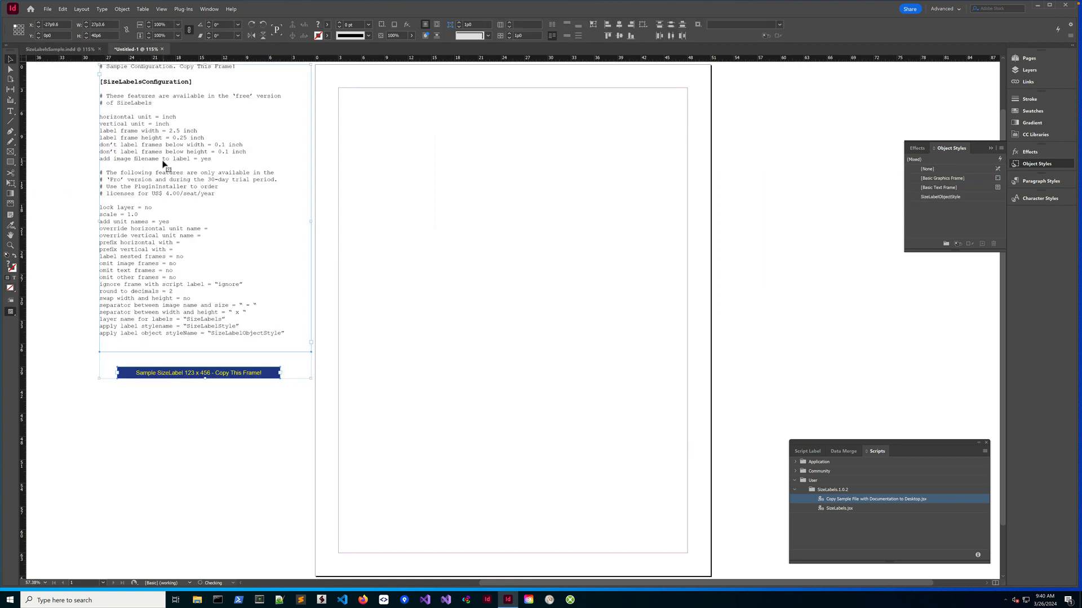
left_click(65, 105)
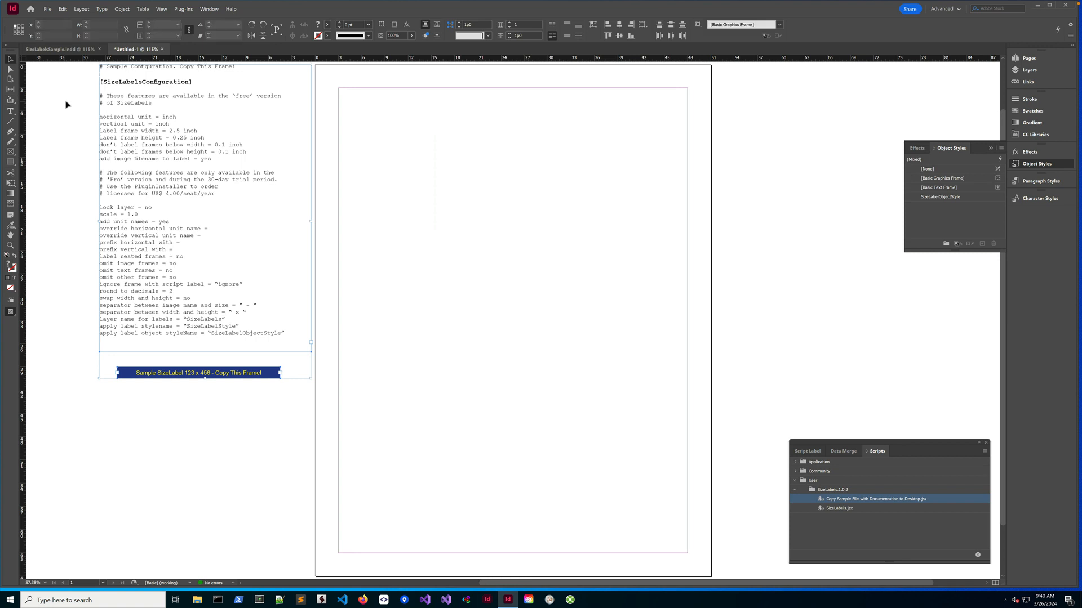
Draw four empty rectangle frames: about 18p by 7p and 9p by 9p near the page's top, a wider one mid-page, and 22p by 11p below.
left_click(10, 151)
left_click_drag(361, 117, 503, 169)
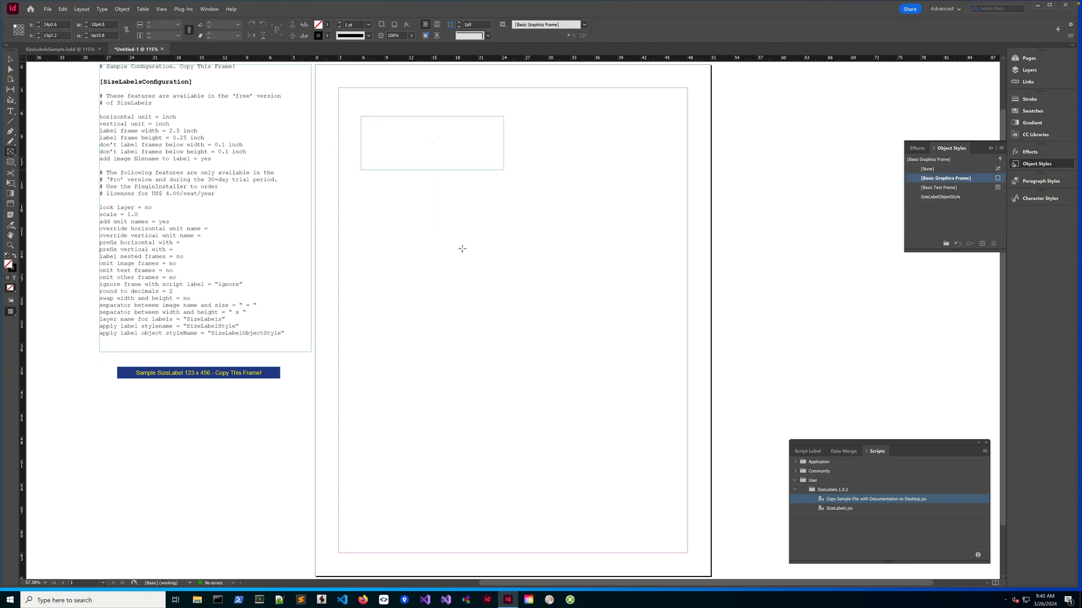
left_click_drag(392, 237, 629, 333)
left_click_drag(393, 396, 562, 478)
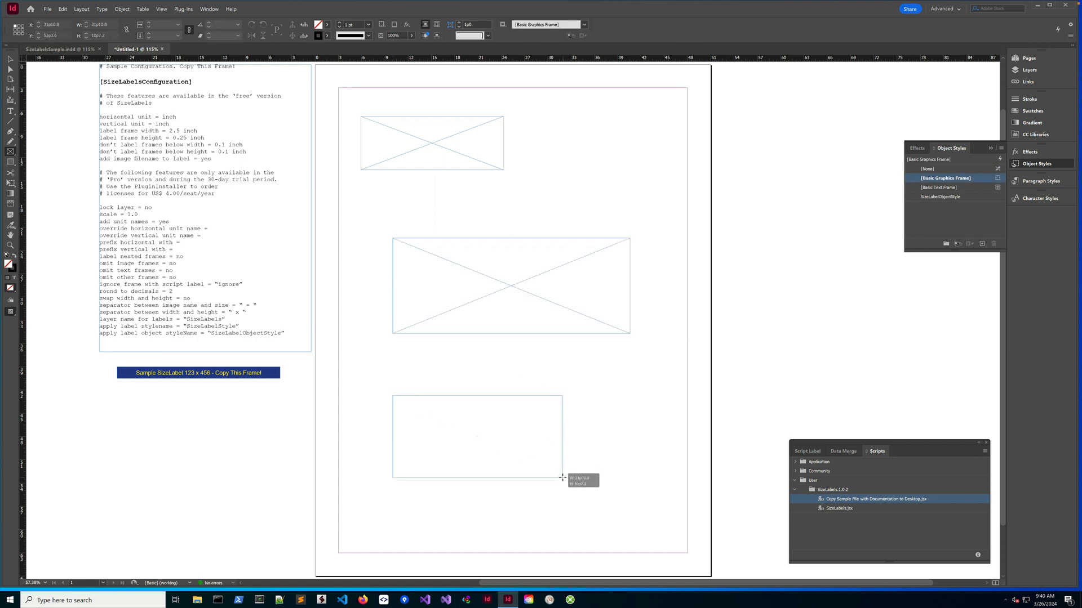
mouse_move(551, 134)
left_mouse_down()
mouse_move(574, 180)
mouse_move(624, 204)
left_mouse_up()
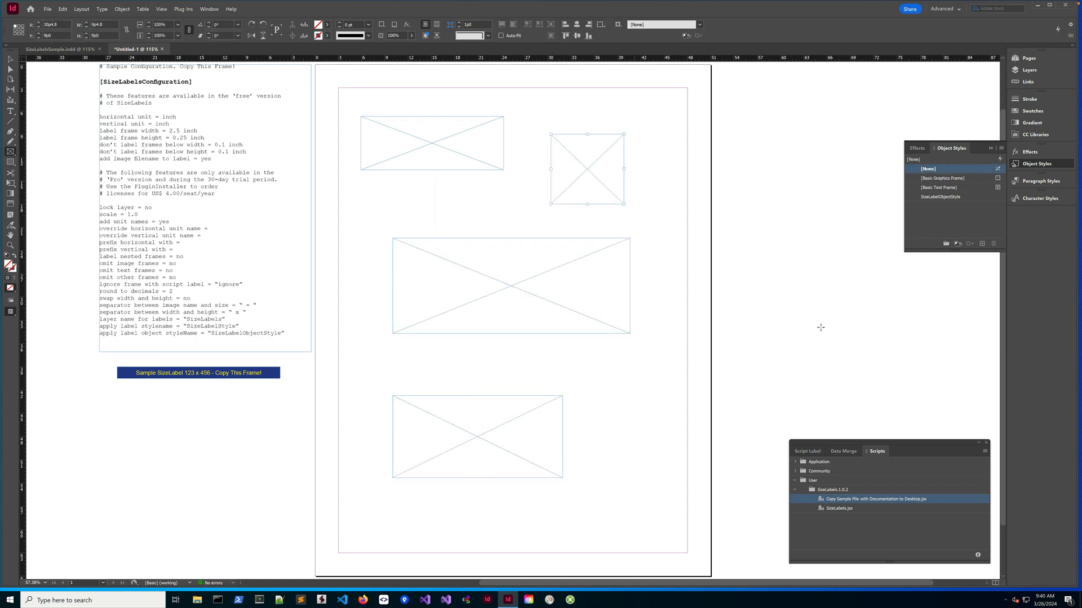
Run the SizeLabels.jsx script to label the four empty frames in the new document with their sizes.
left_click(840, 509)
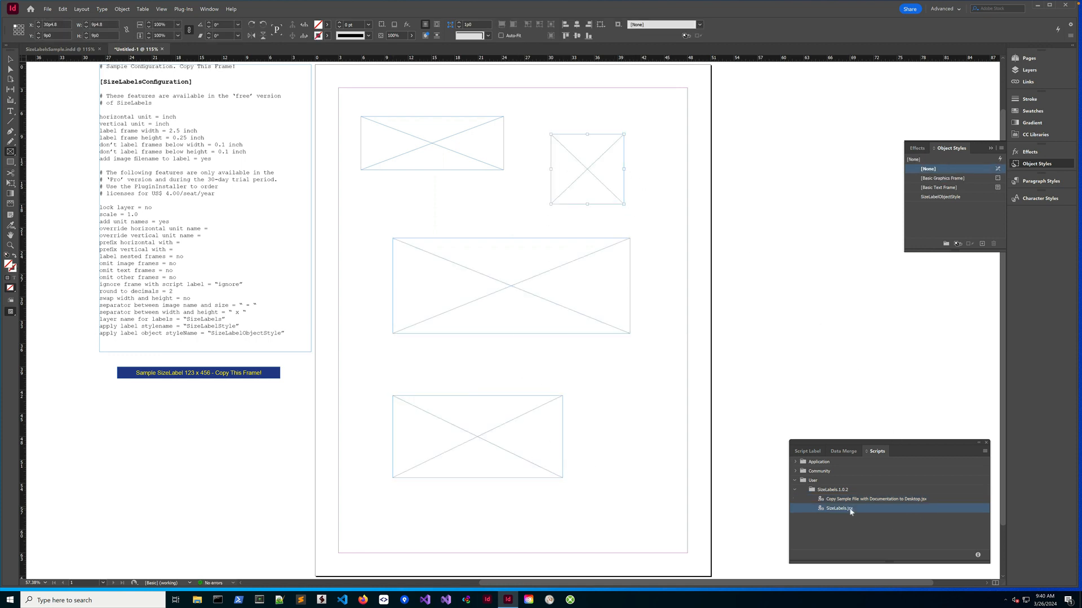
double_click(851, 511)
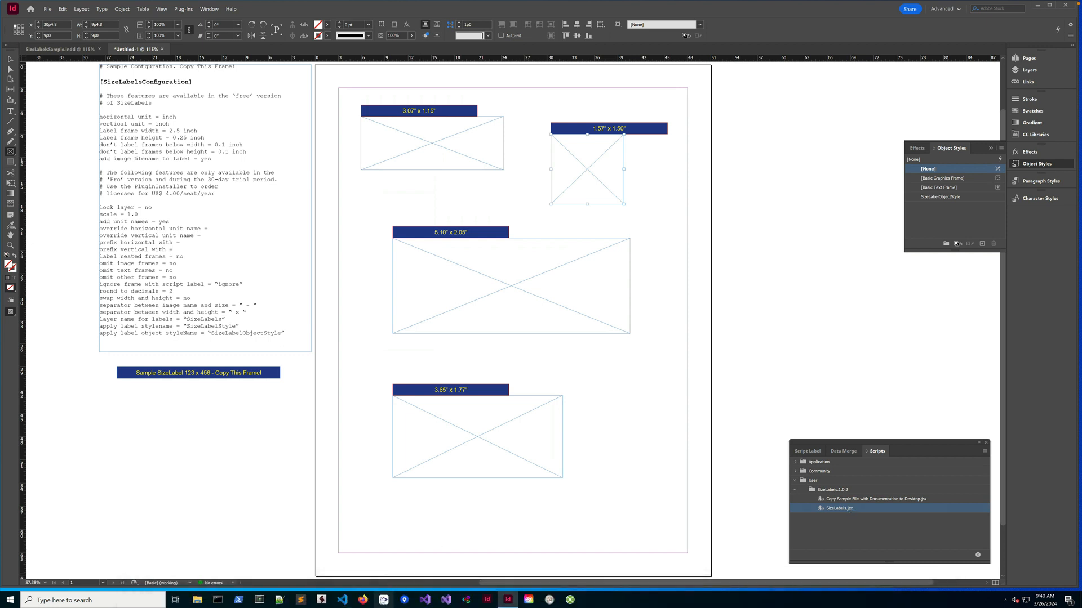
Switch to Firefox, open store.tgrg.net and view the PluginInstaller download links and getting-started instructions.
left_click(364, 601)
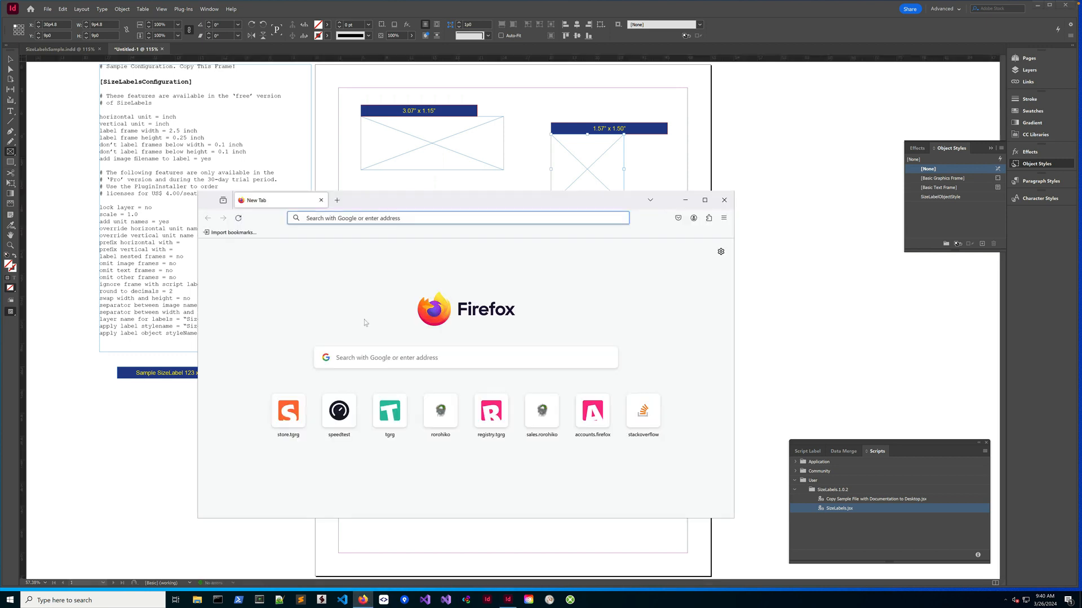
type("store")
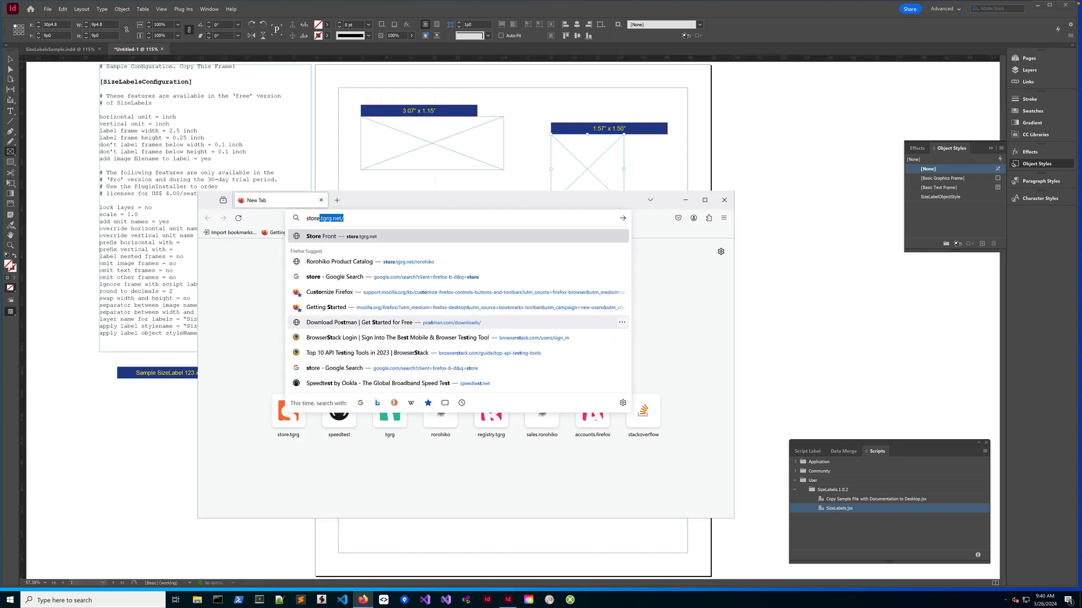
type(".tgrg")
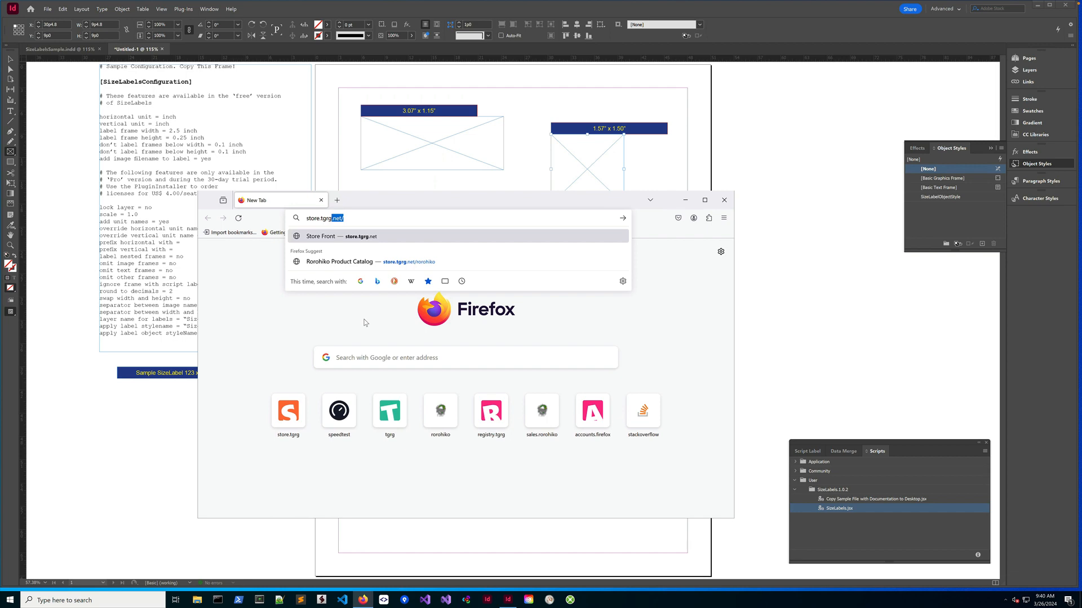
type(".net")
key("Return")
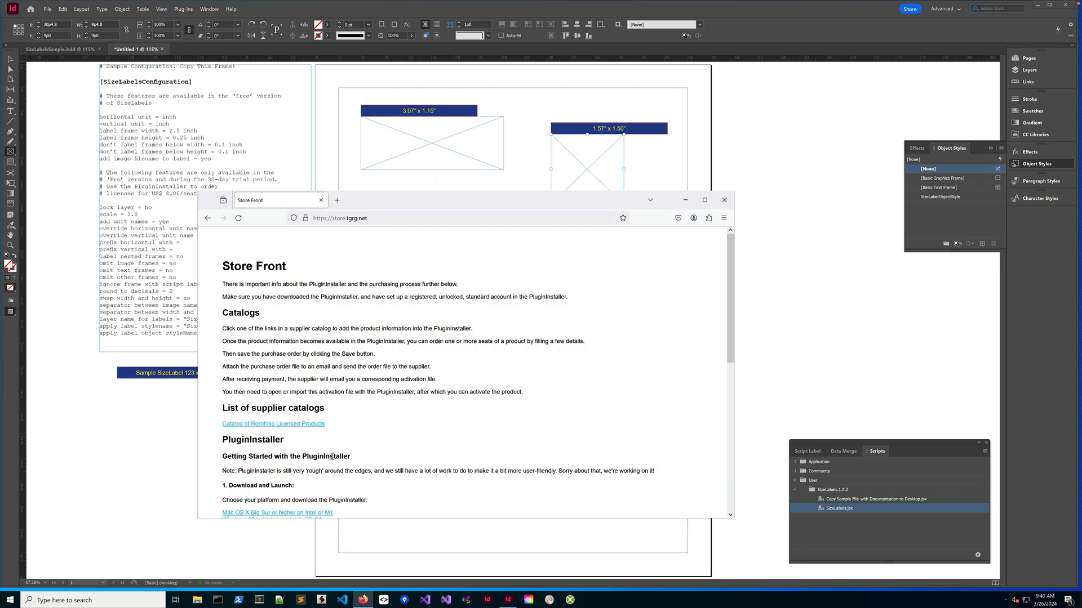
scroll(332, 456, "down", 3)
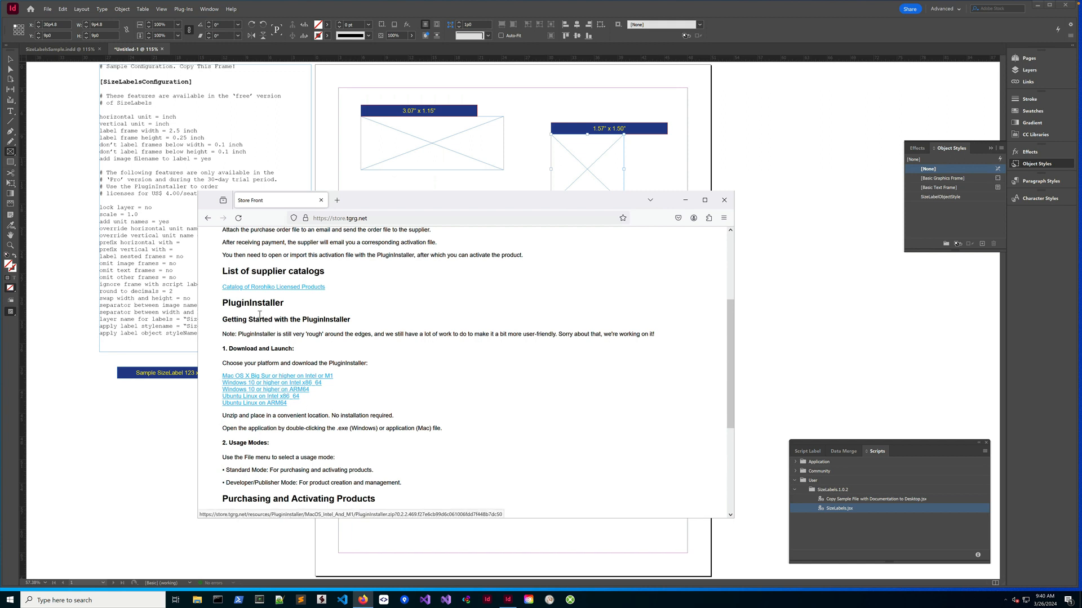